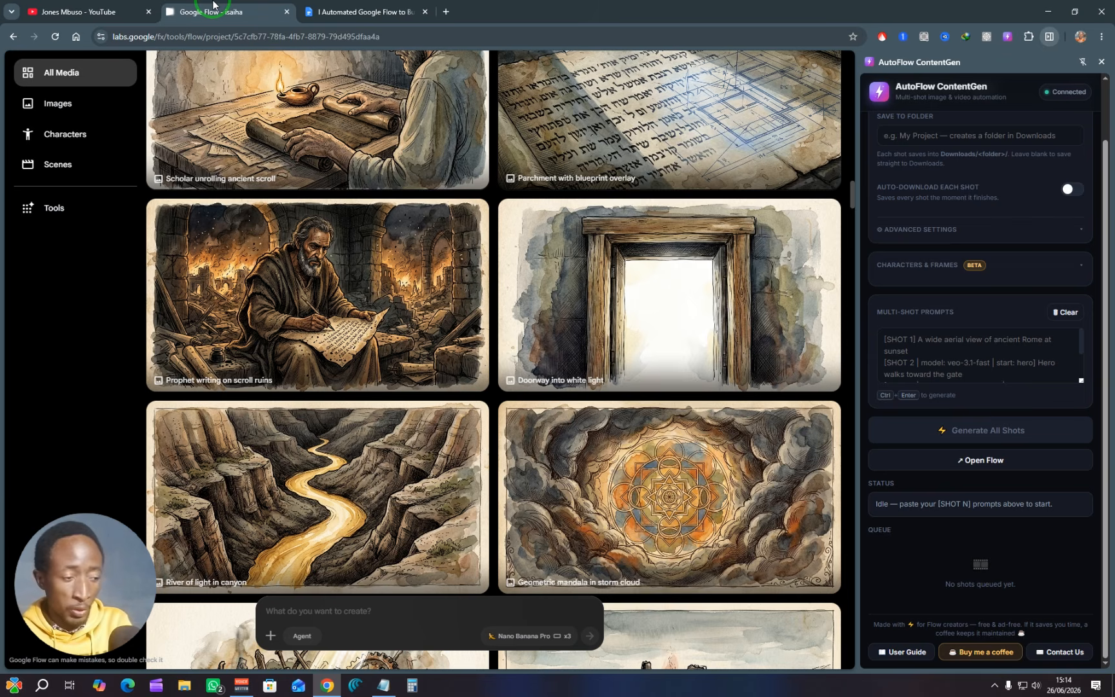
scroll(522, 334, "up", 5)
scroll(523, 334, "down", 9)
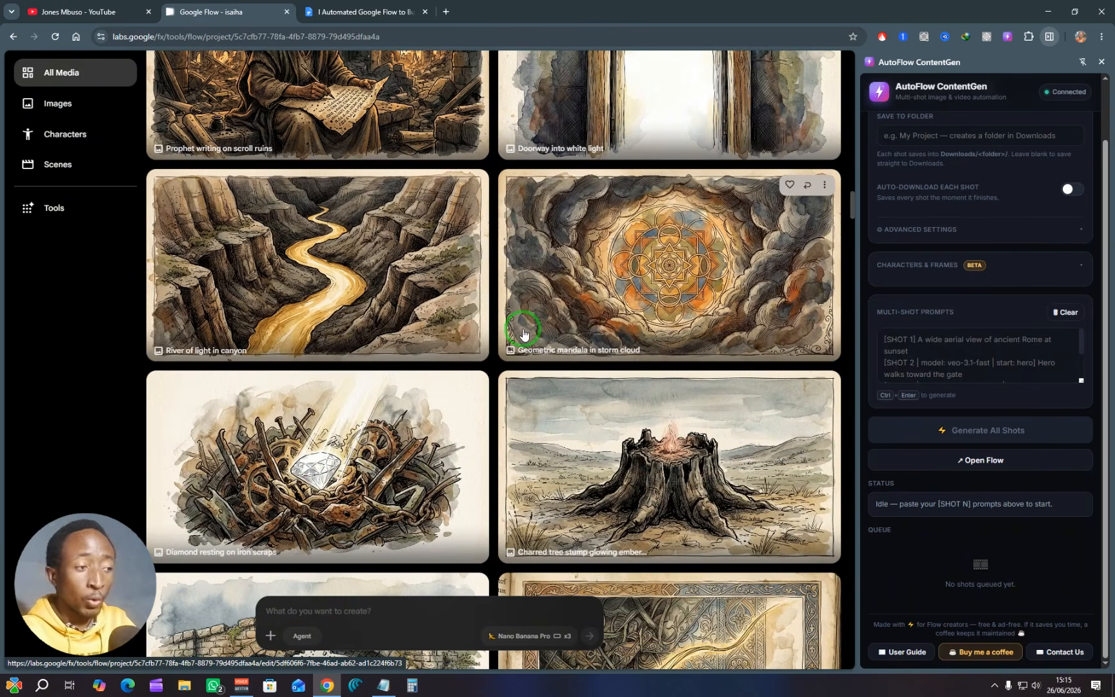
scroll(523, 333, "down", 5)
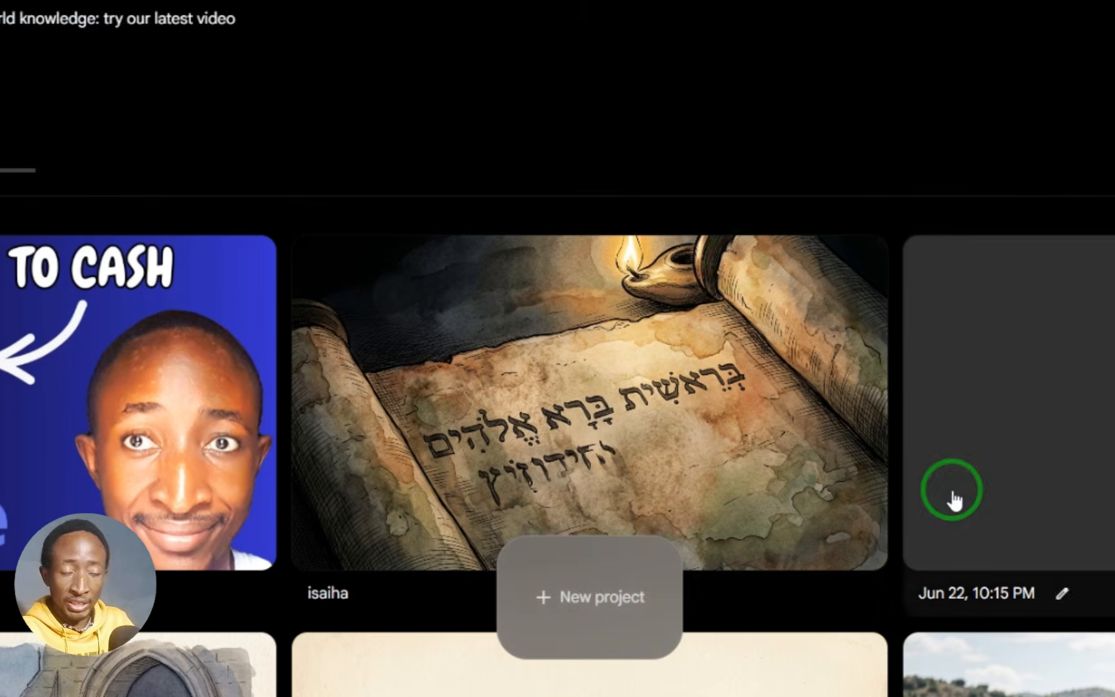
Step: Create a new Flow project and open the AutoFlow ContentGen extension beside it
left_click(604, 604)
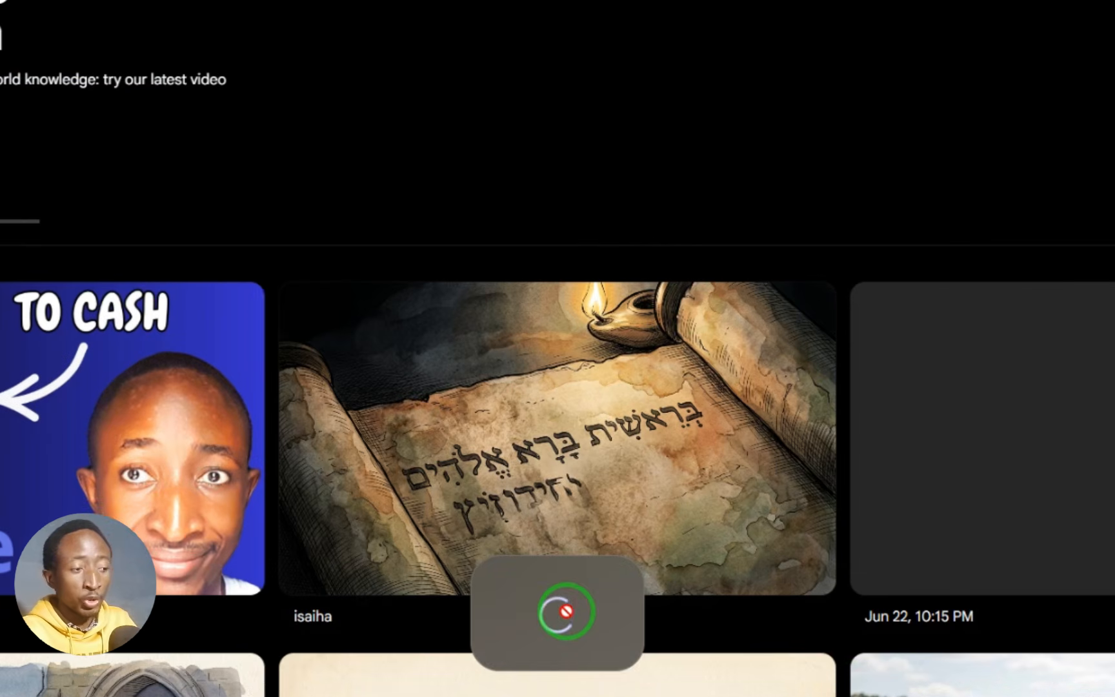
left_click(1050, 37)
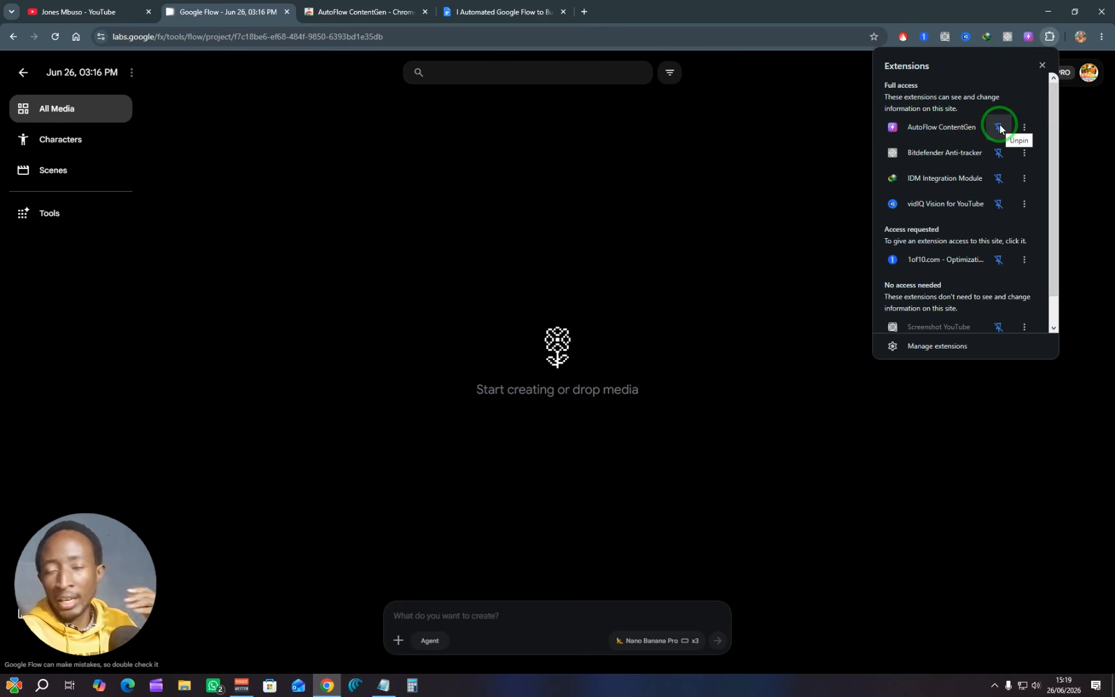
left_click(1029, 37)
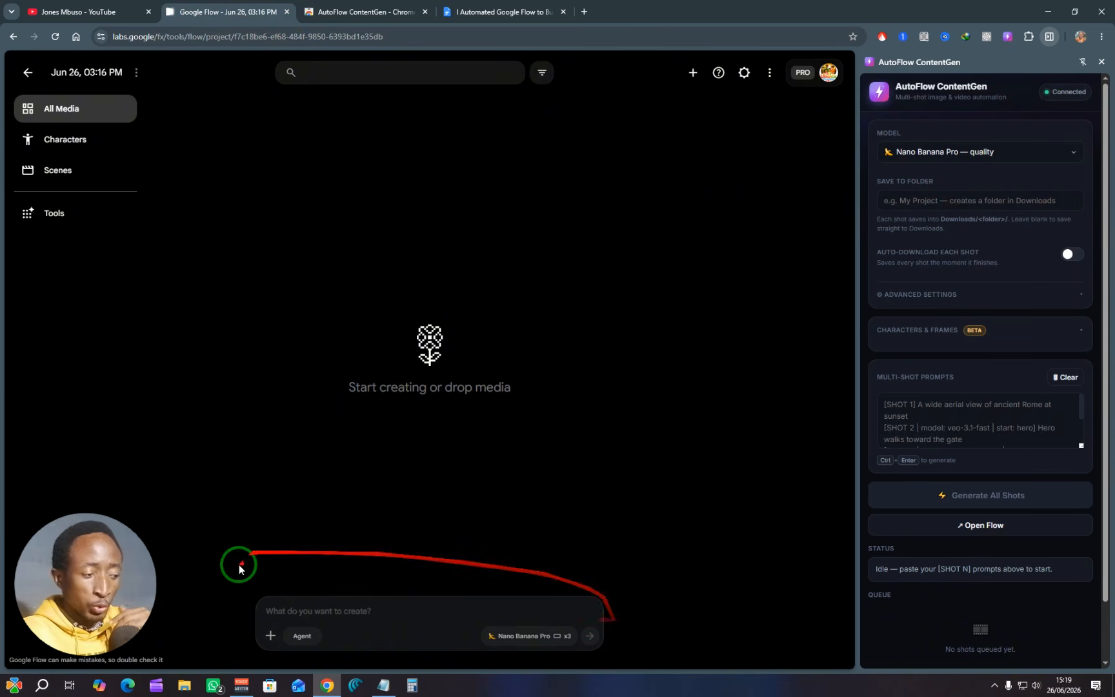
Step: With Agent mode off, select Nano Banana 2 as the image model in both the Flow prompt settings and the AutoFlow ContentGen extension
left_click(299, 639)
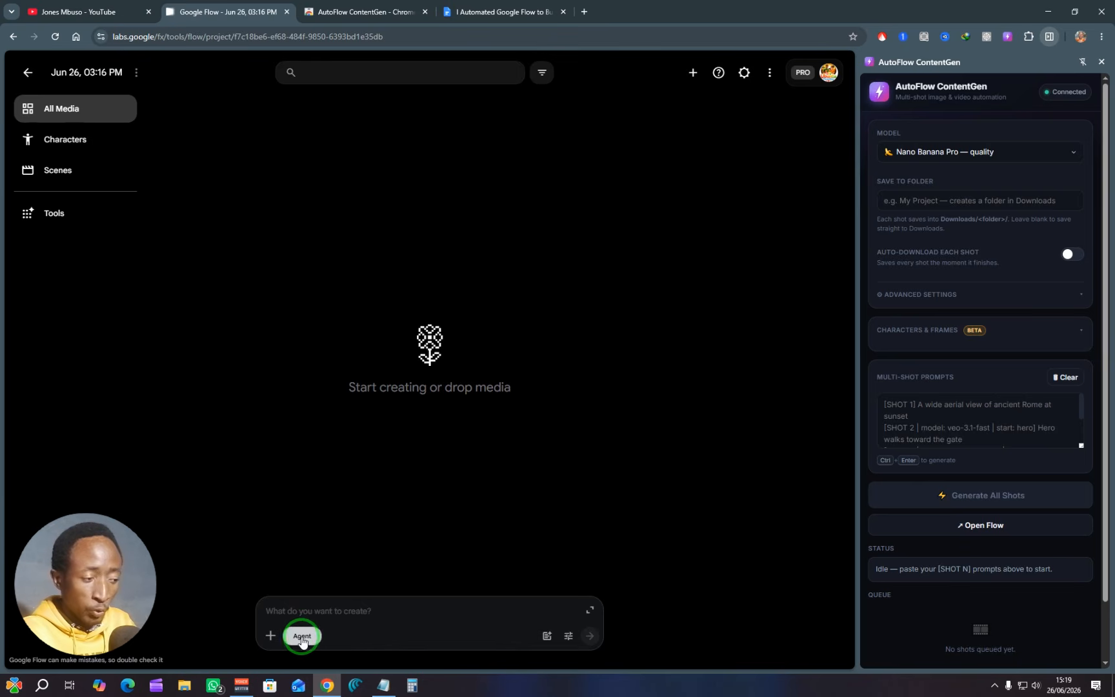
left_click(289, 650)
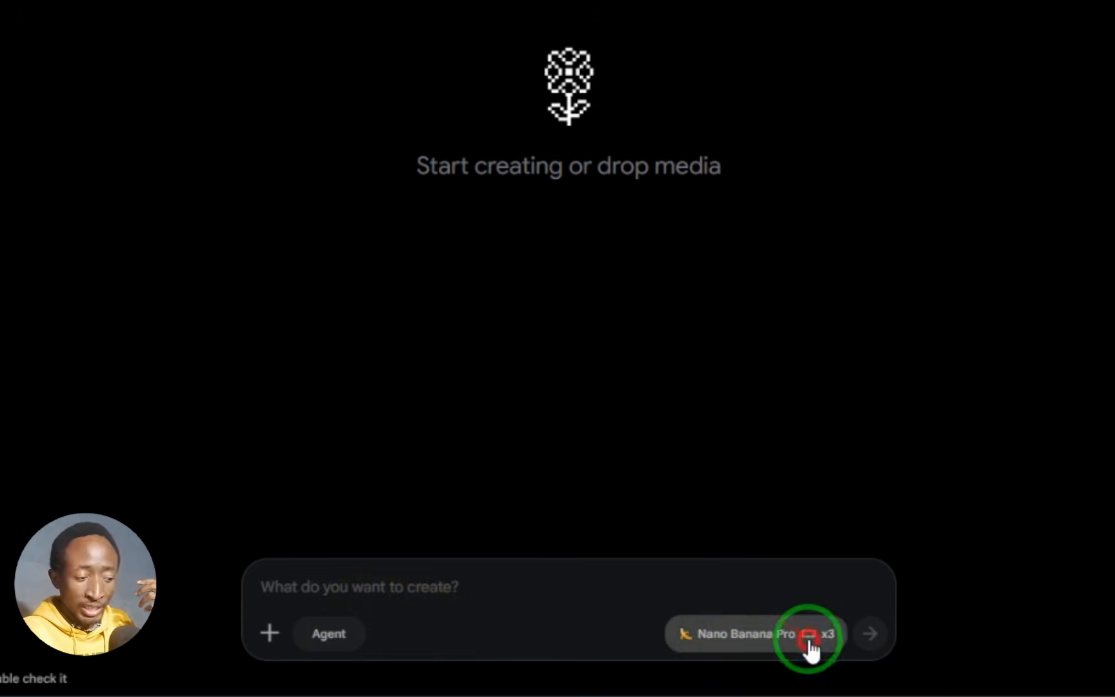
left_click(809, 649)
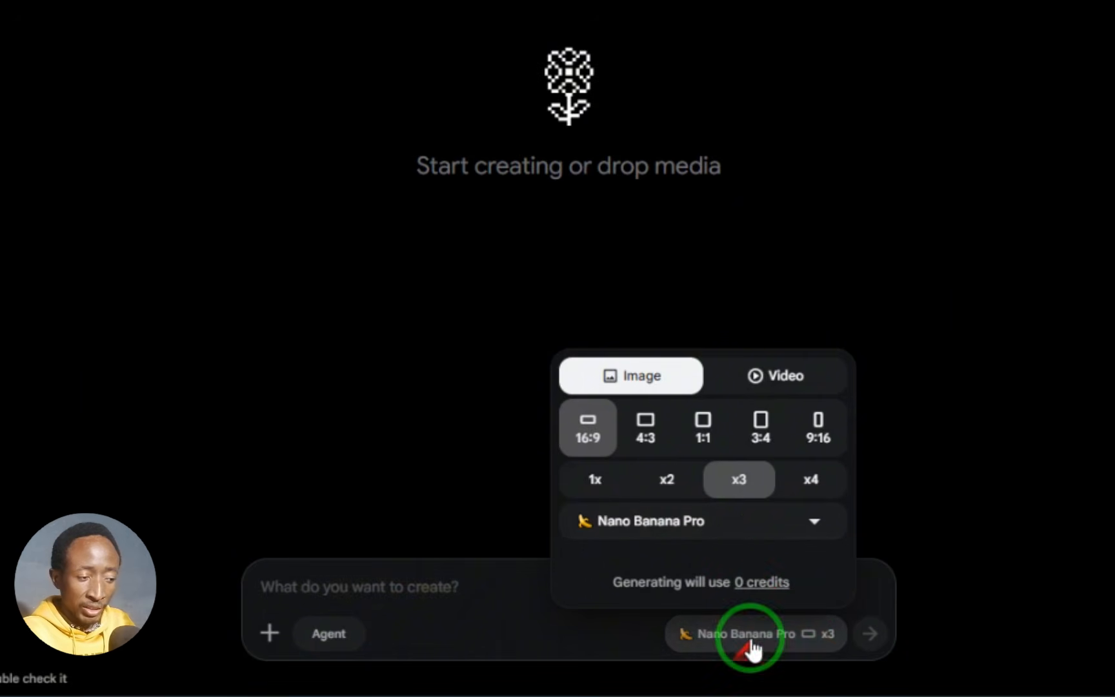
left_click(781, 523)
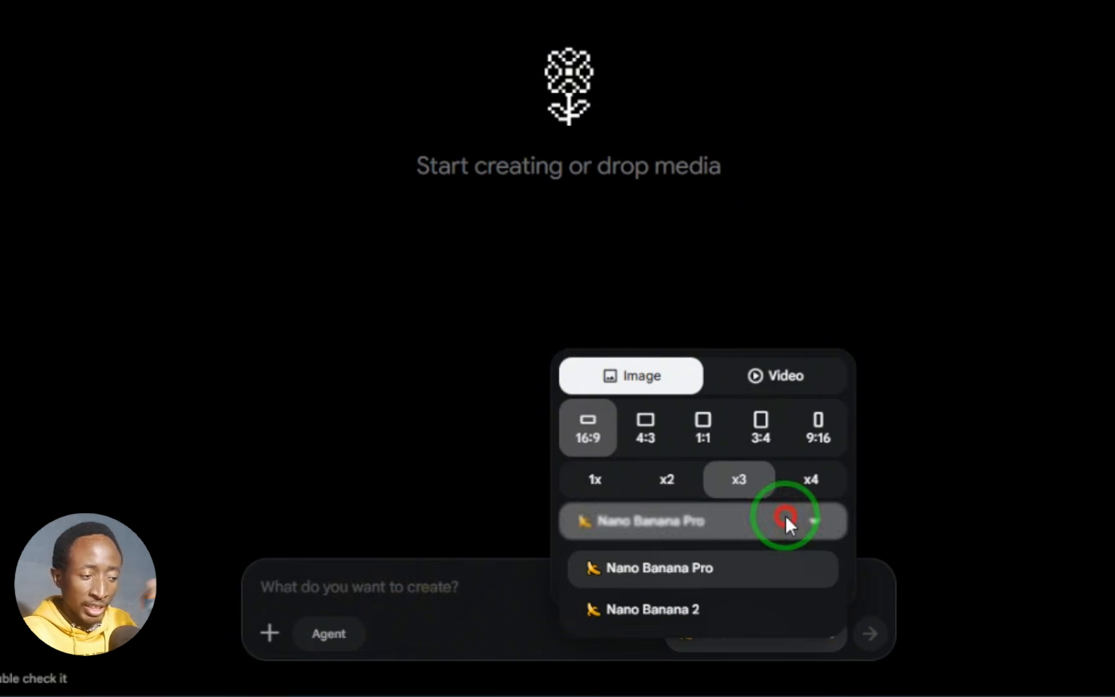
left_click(678, 607)
left_click(974, 403)
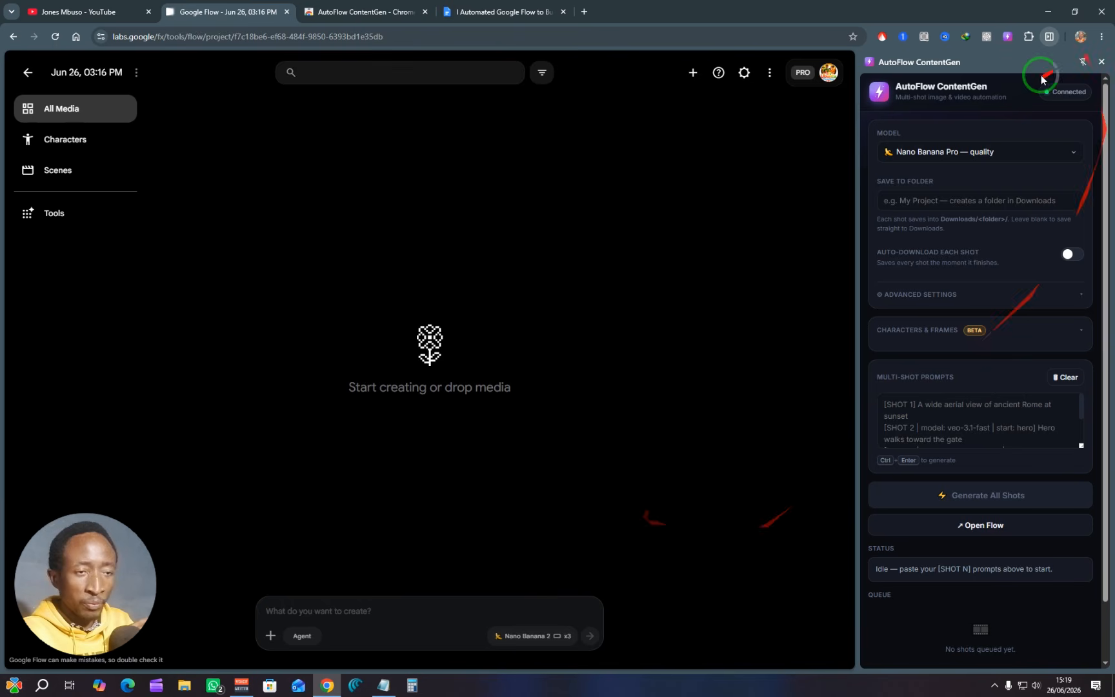
left_click(952, 153)
left_click(984, 181)
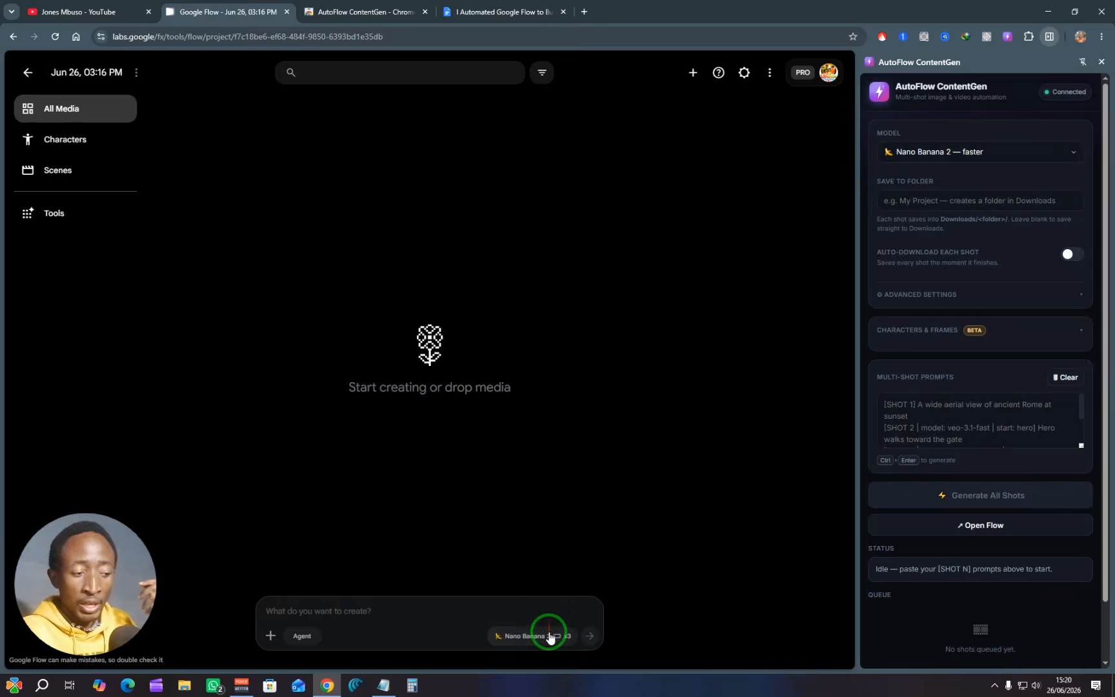
Step: Set the Flow image output to 1x per prompt
left_click(549, 638)
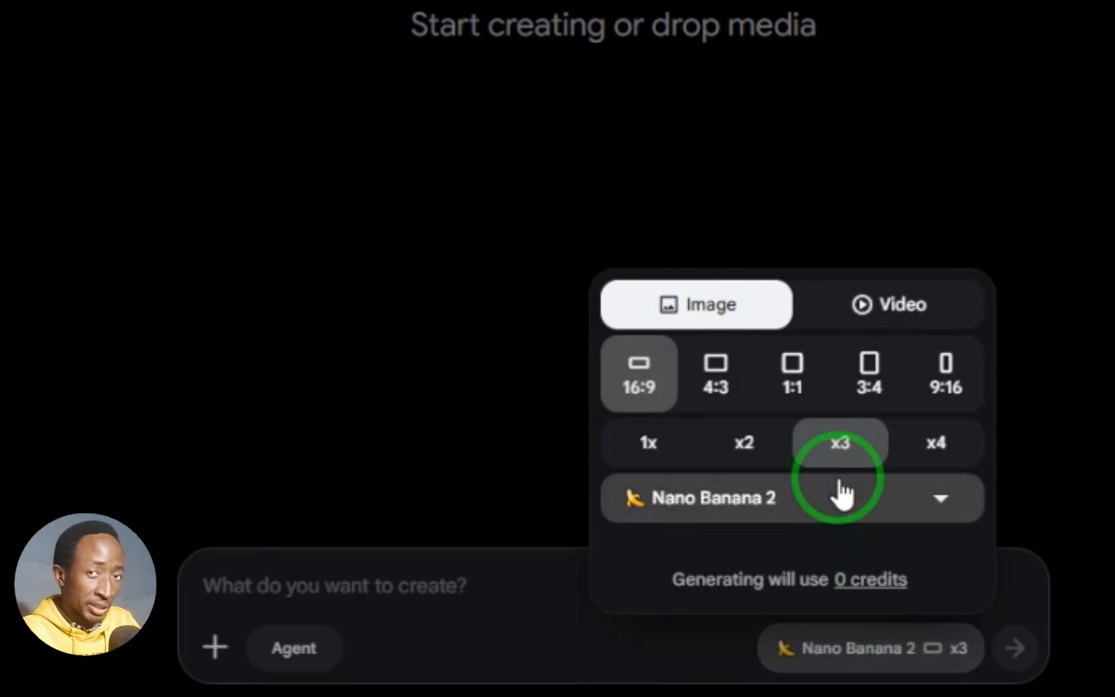
left_click(651, 452)
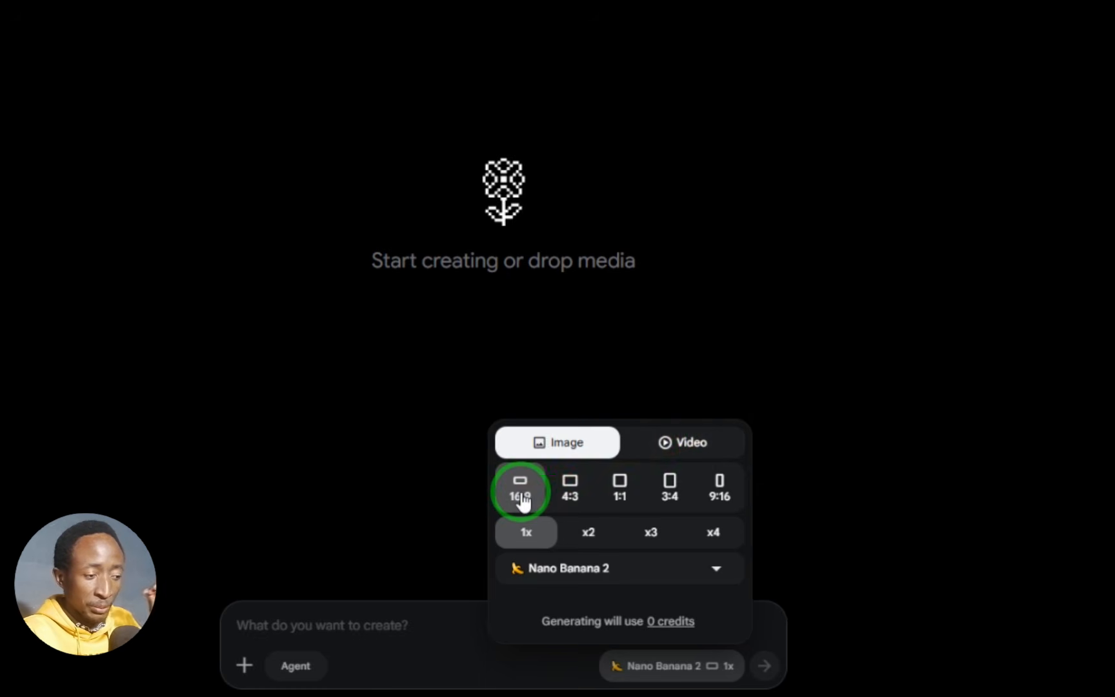
left_click(424, 627)
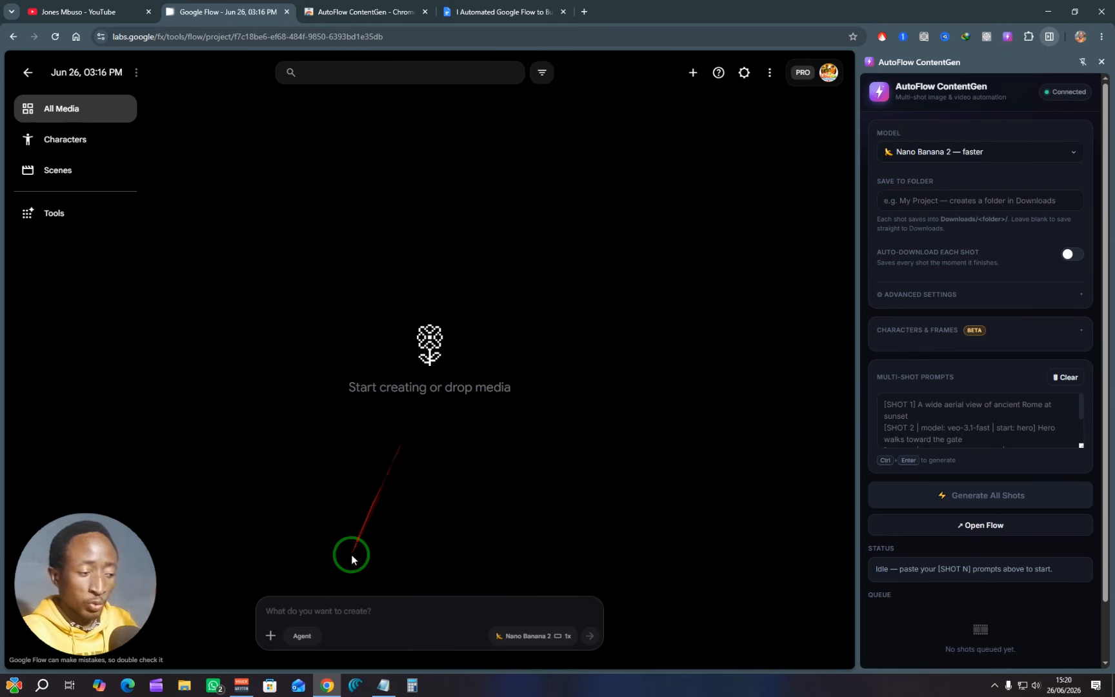
Step: Generate a test image in Flow from the prompt "A BOY RUNING"
left_click(345, 608)
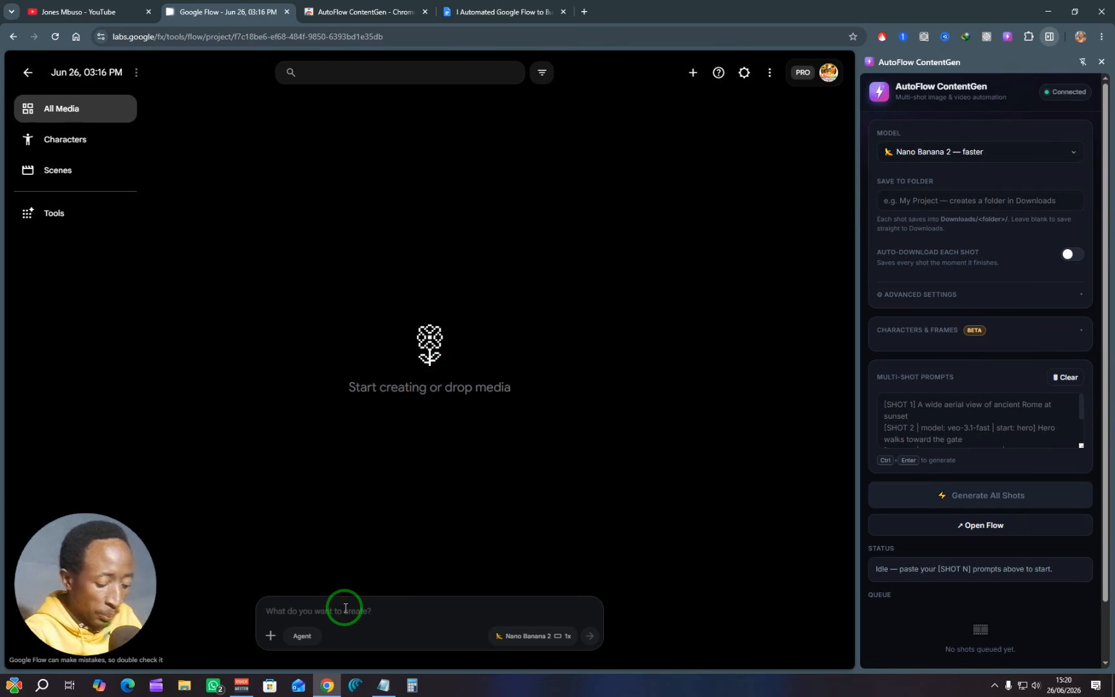
type("A BOY RU")
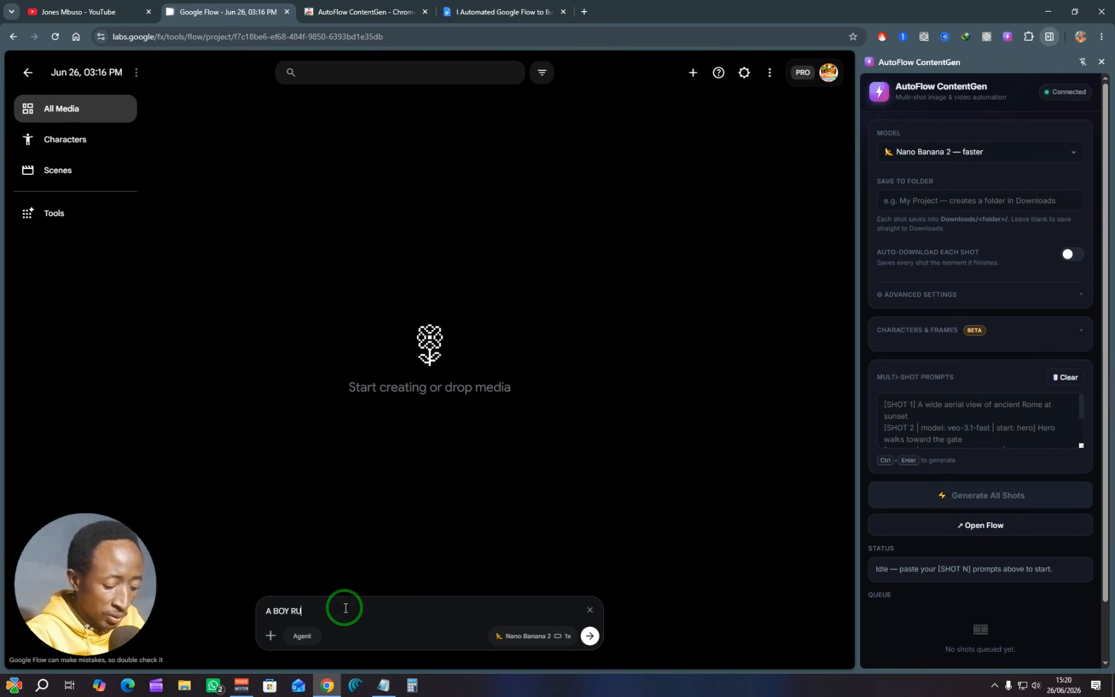
type("NING")
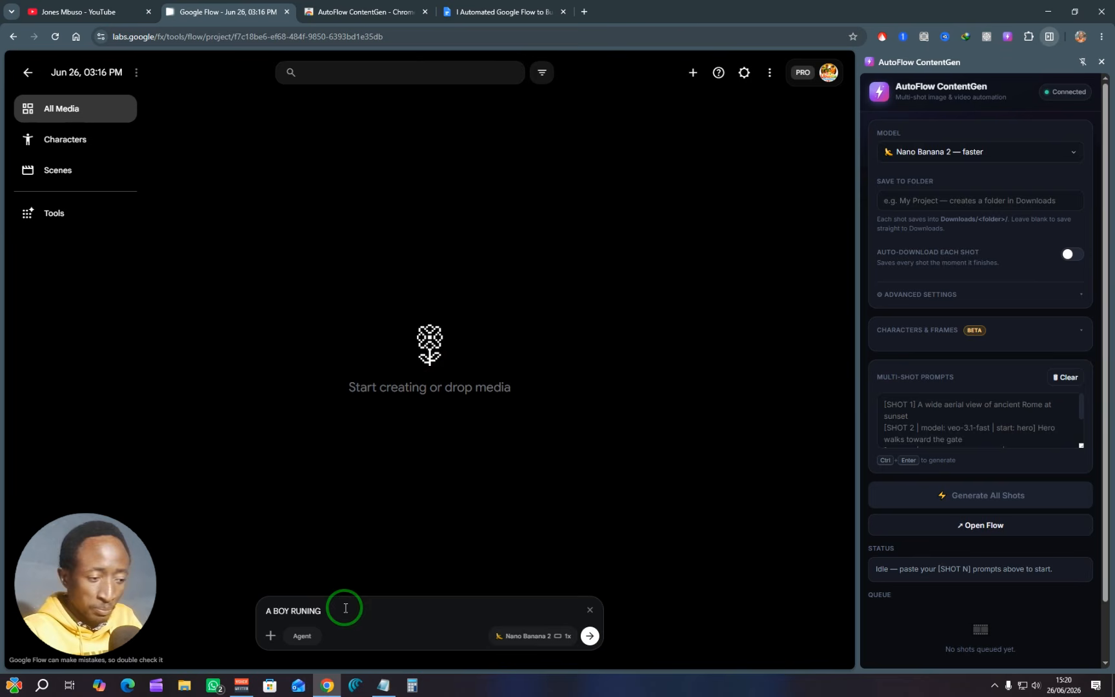
left_click(589, 637)
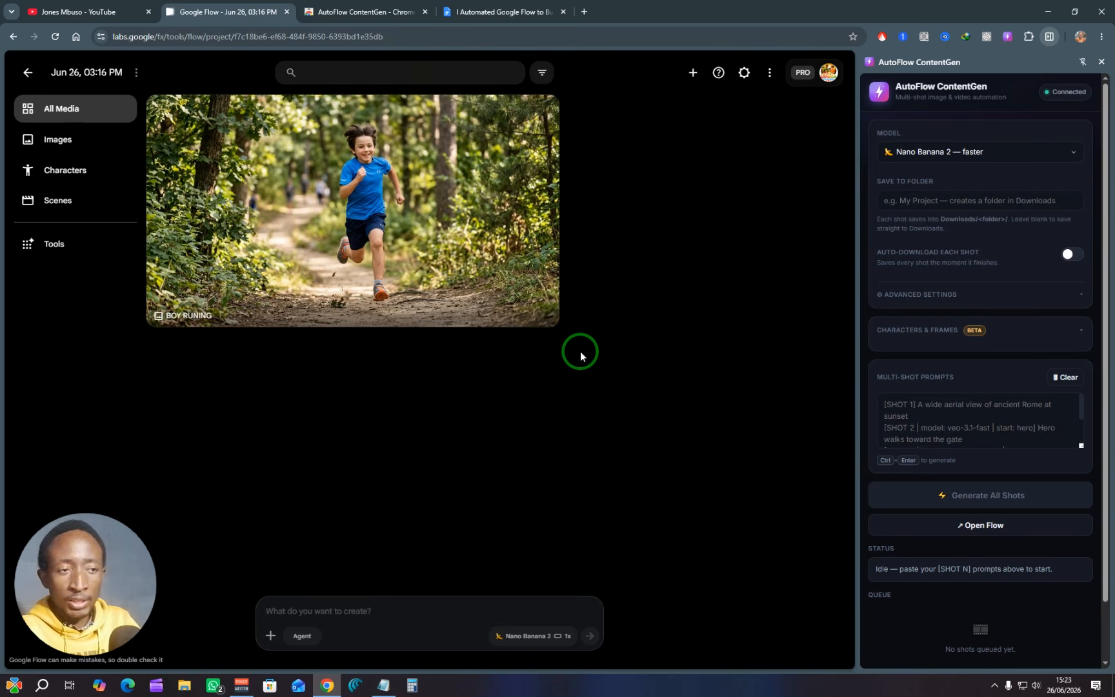
Step: Copy the complete SHOT 1 block from the she_had_no_name_the_prompts file in Notepad and paste it into the extension's multi-shot prompts
scroll(988, 386, "down", 1)
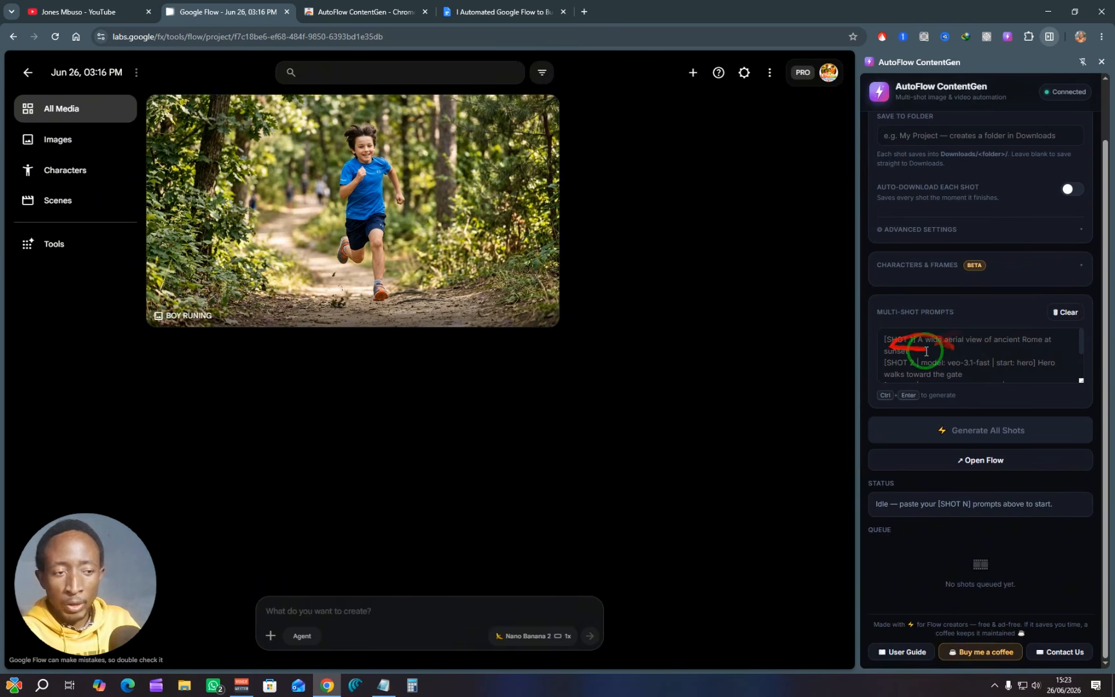
left_click(384, 685)
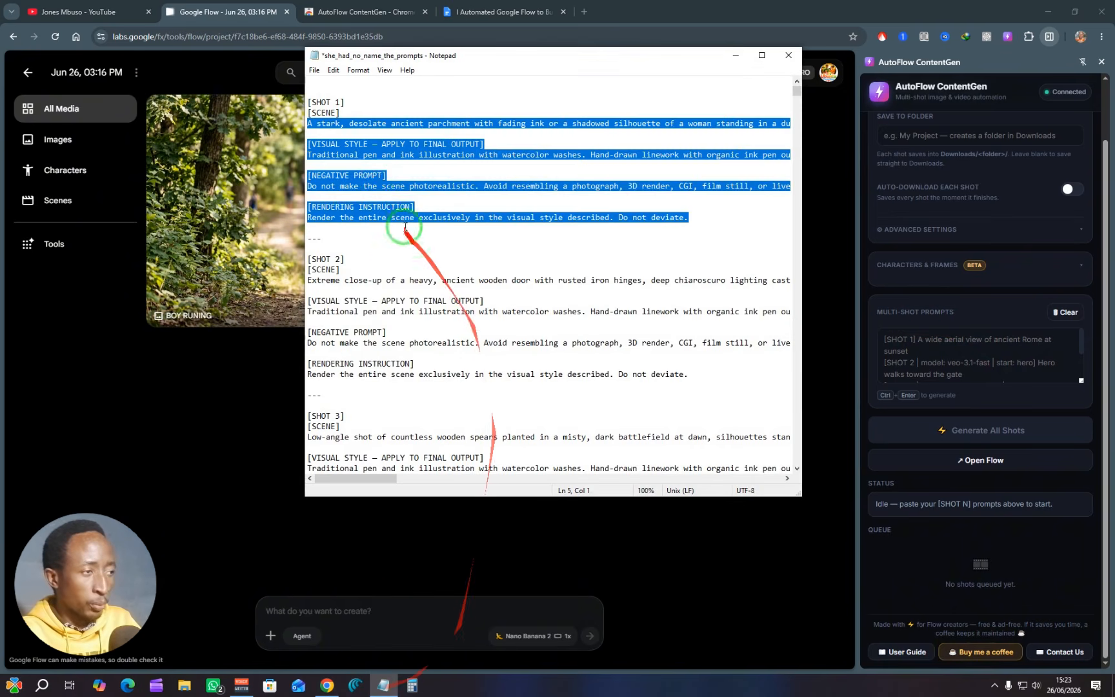
left_click_drag(692, 218, 310, 103)
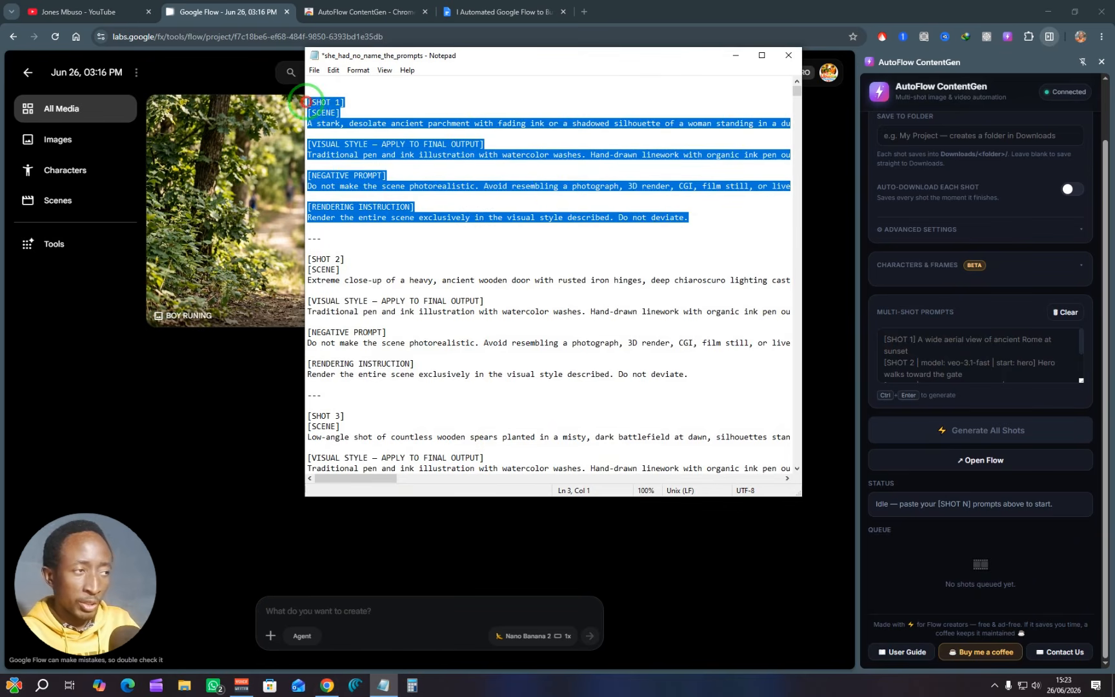
right_click(323, 107)
left_click(352, 132)
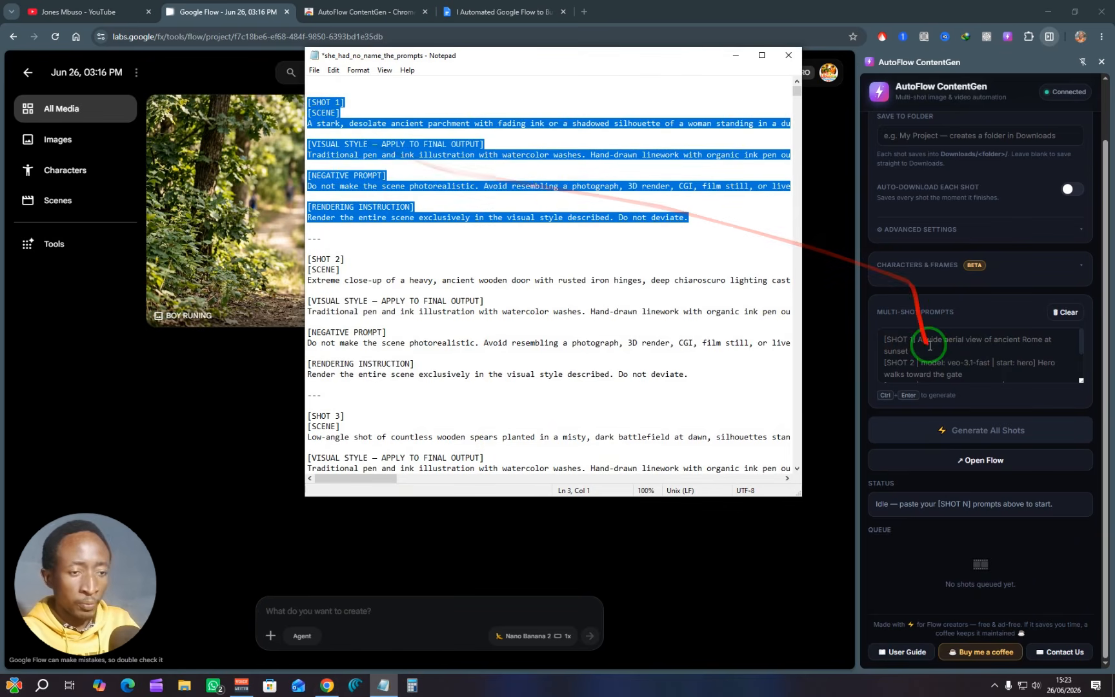
left_click(930, 345)
key("ctrl+v")
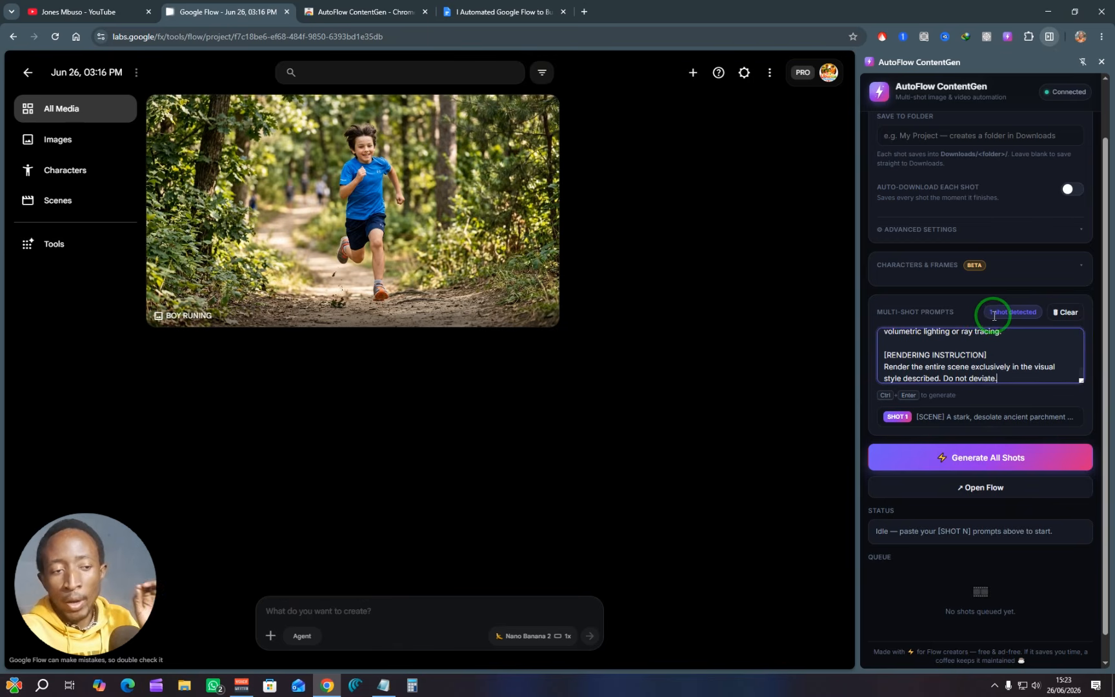
Step: Go back to Notepad and examine how the SHOT 1 prompt is structured, from its shot label to the rendering instruction
left_click(389, 686)
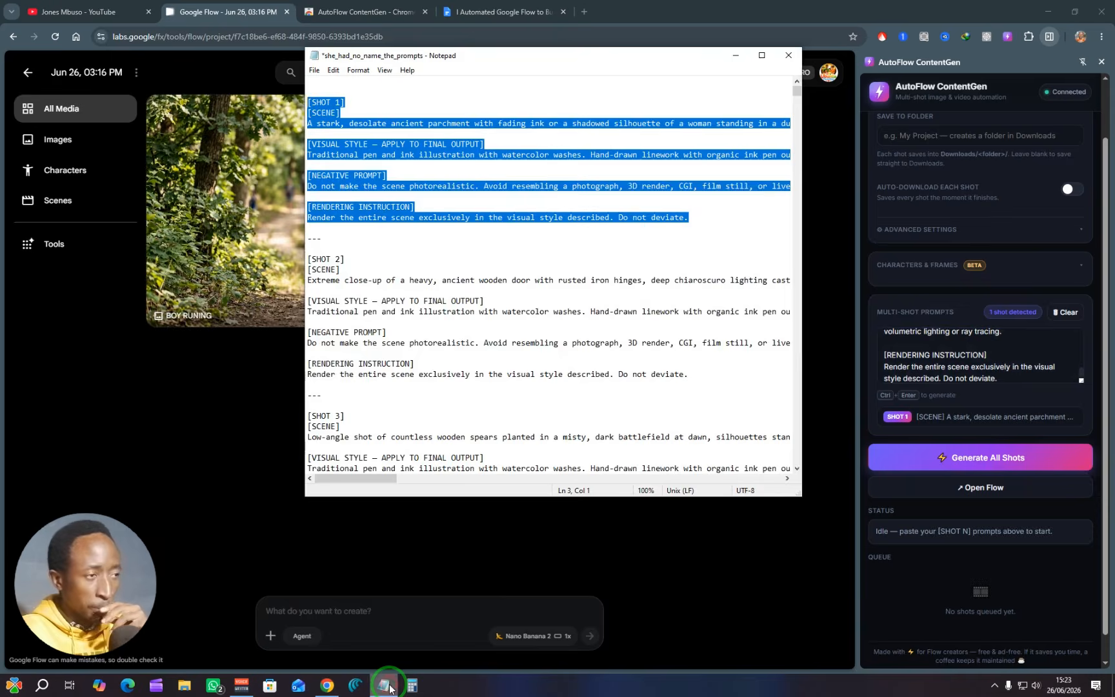
left_click(392, 190)
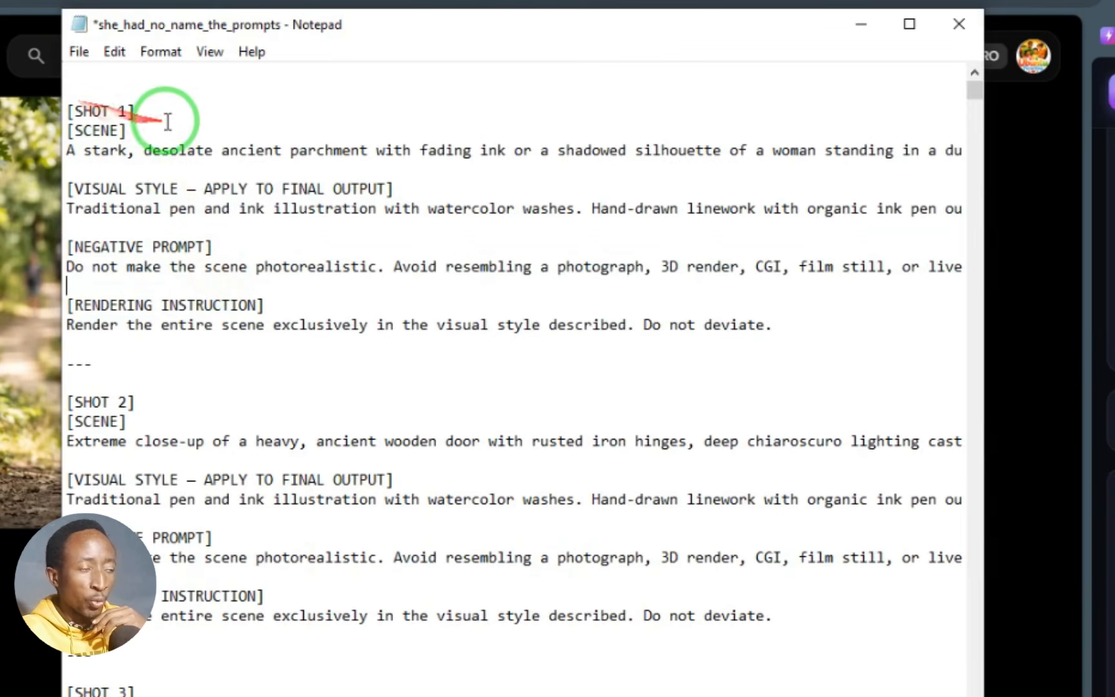
left_click_drag(787, 309, 642, 261)
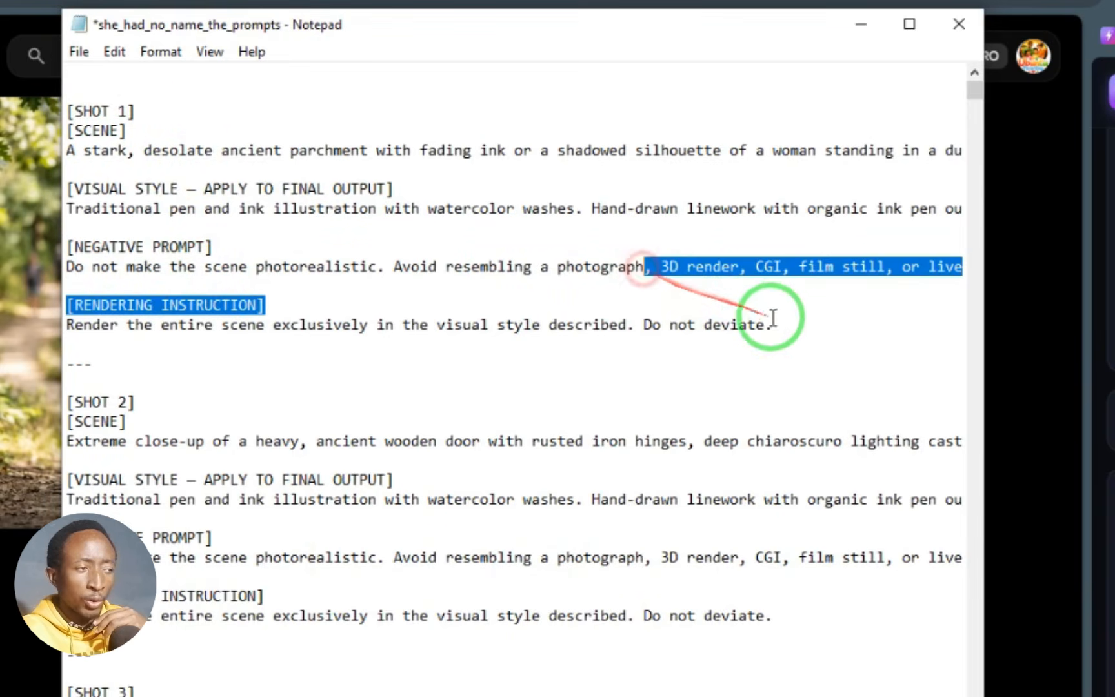
left_click_drag(770, 323, 66, 153)
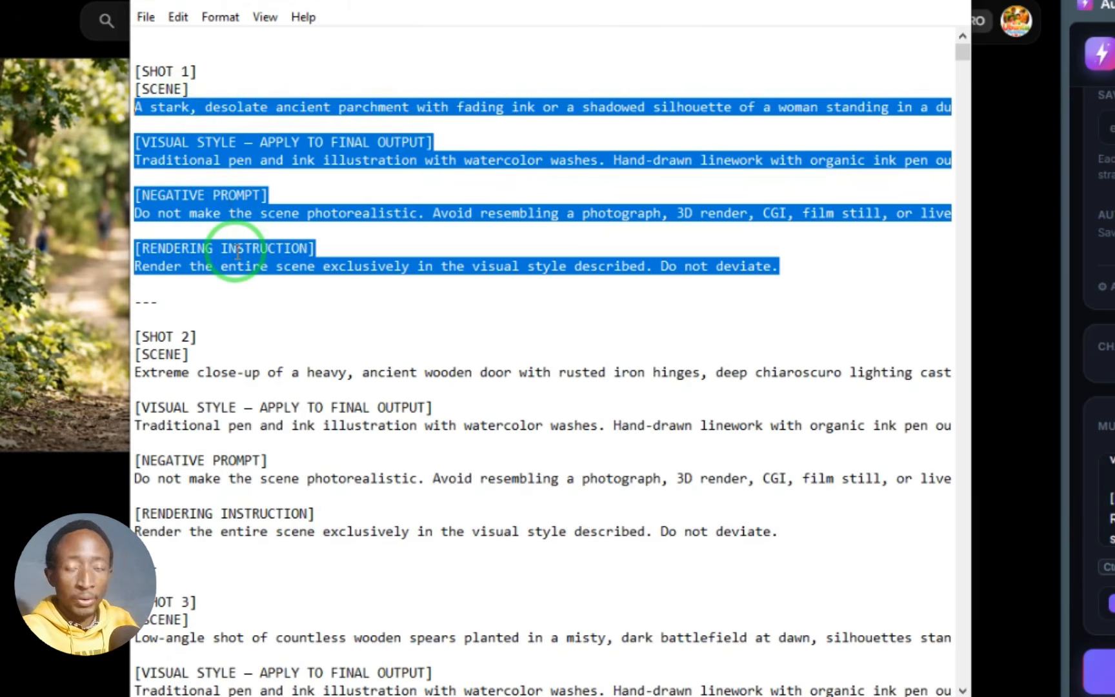
left_click(291, 250)
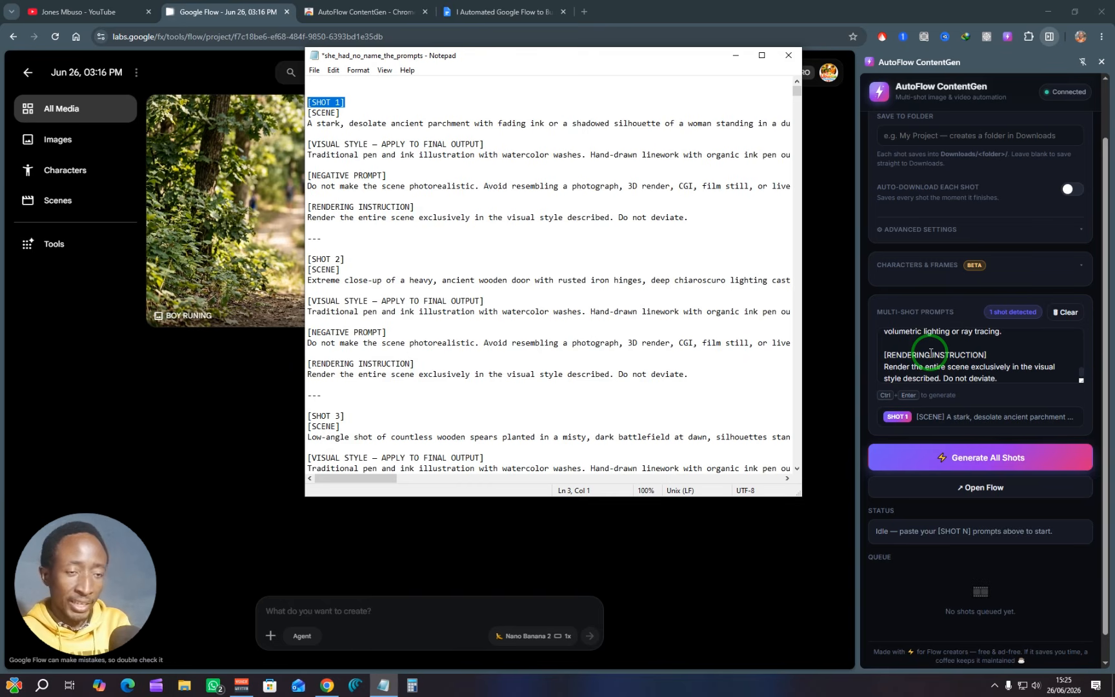
Step: Put the Notepad window away and enable automatic download of each shot in the extension
scroll(1011, 291, "up", 1)
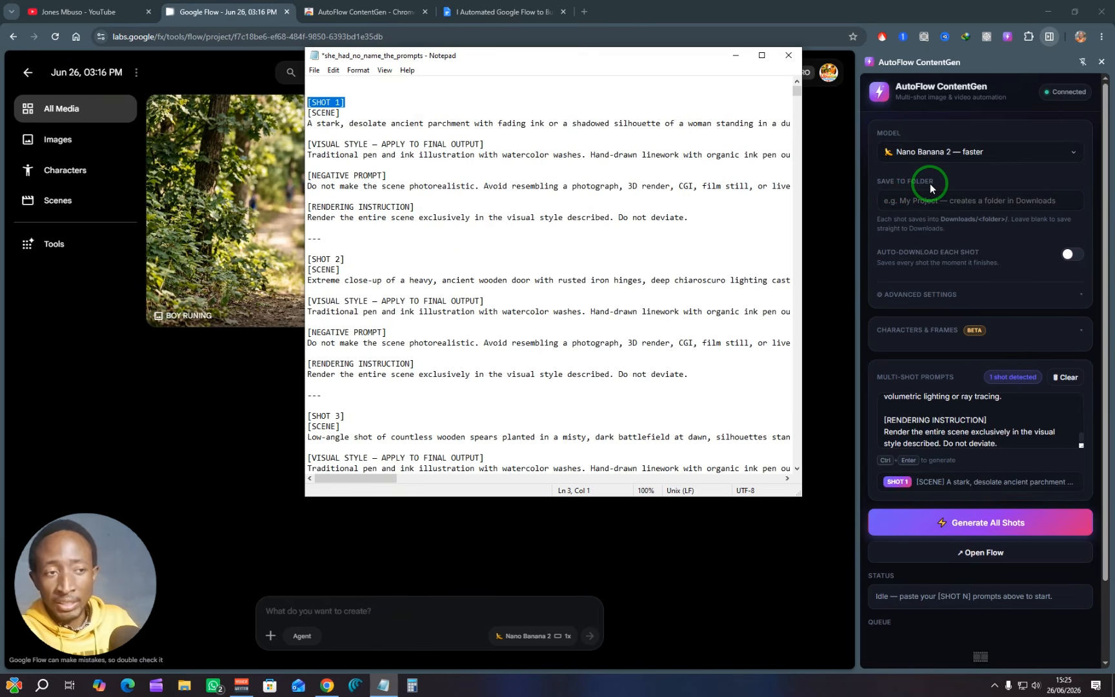
left_click(735, 55)
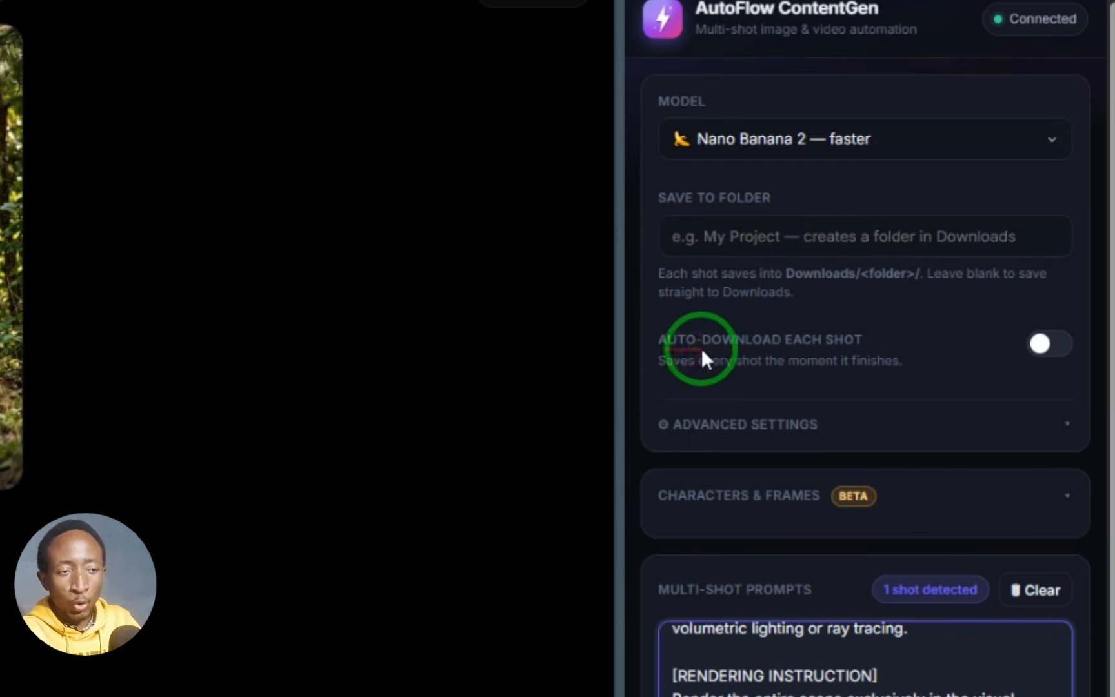
left_click(1059, 347)
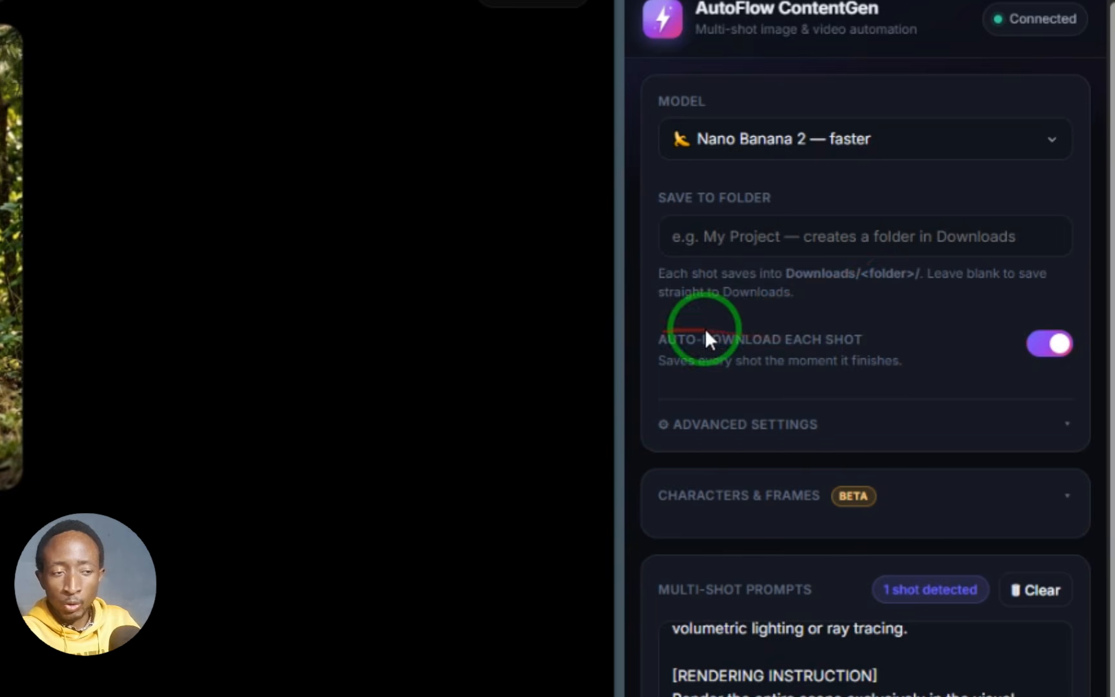
Step: In the extension's advanced settings, set parallel shots to "3 — submit 3 at a time (fastest)"
left_click(787, 429)
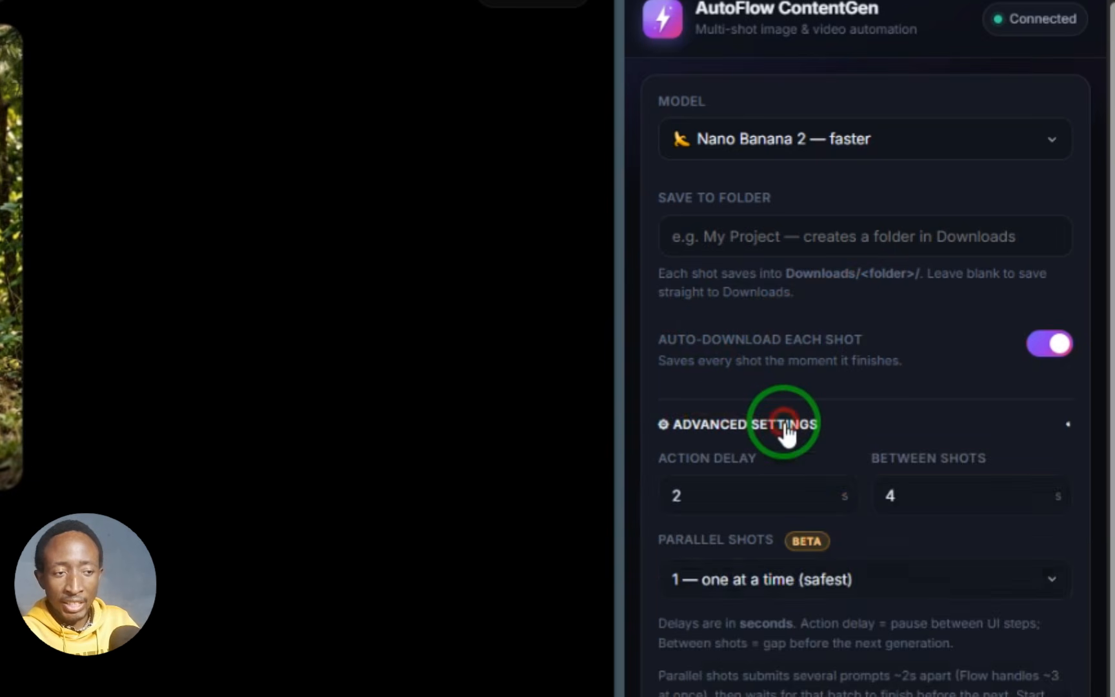
scroll(786, 428, "down", 2)
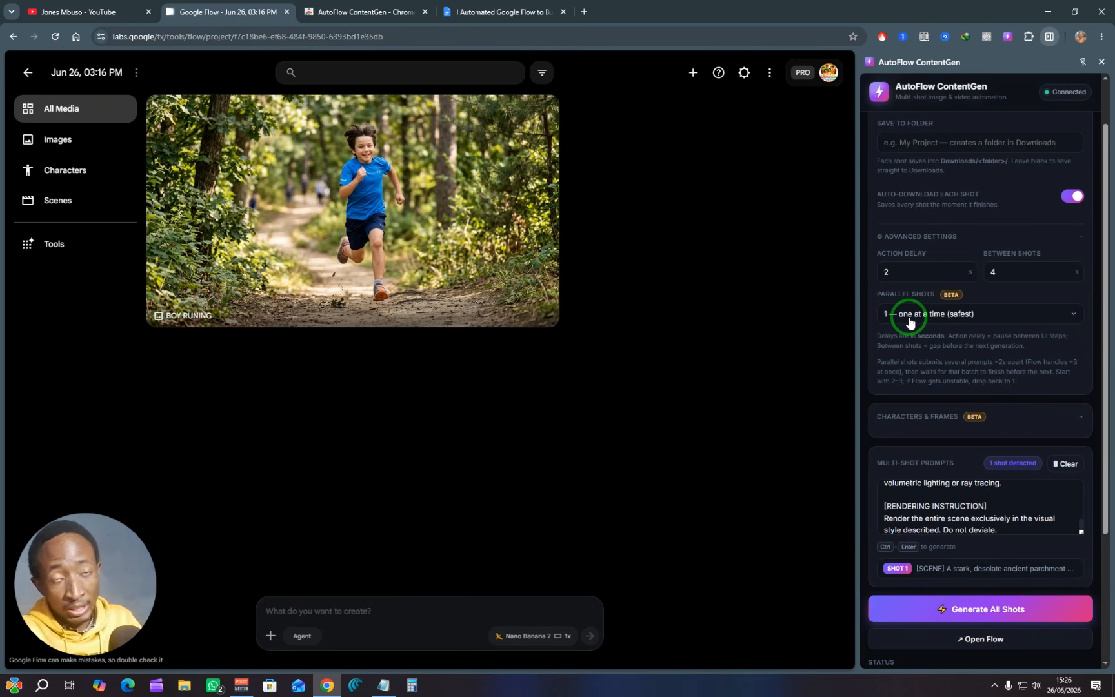
left_click(910, 322)
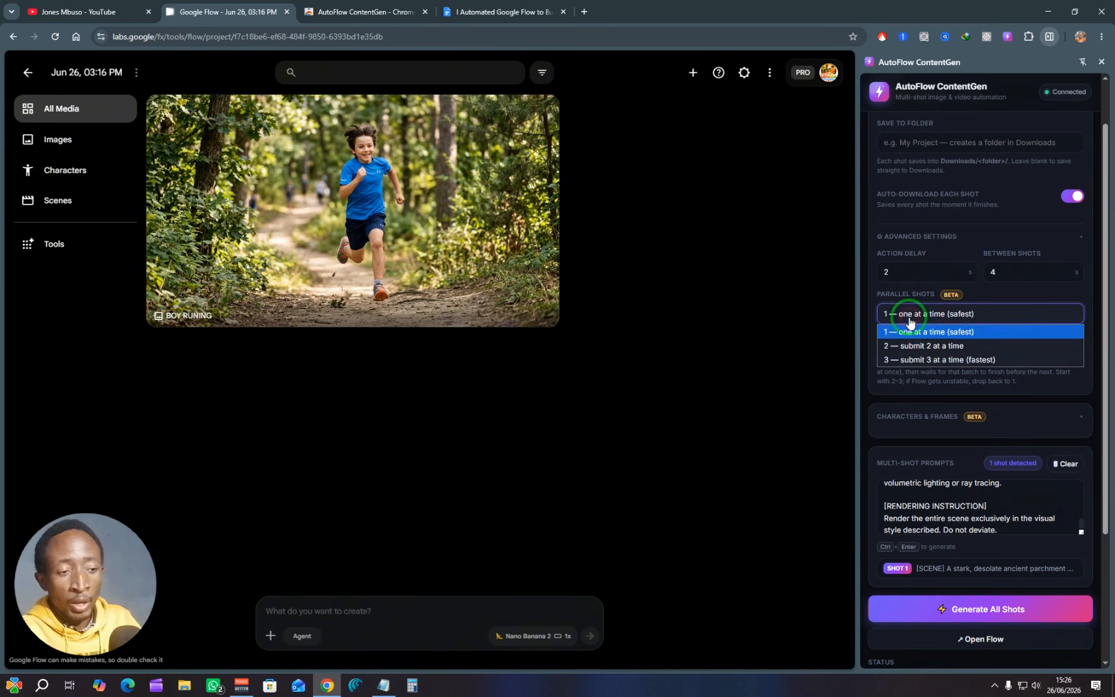
left_click(931, 362)
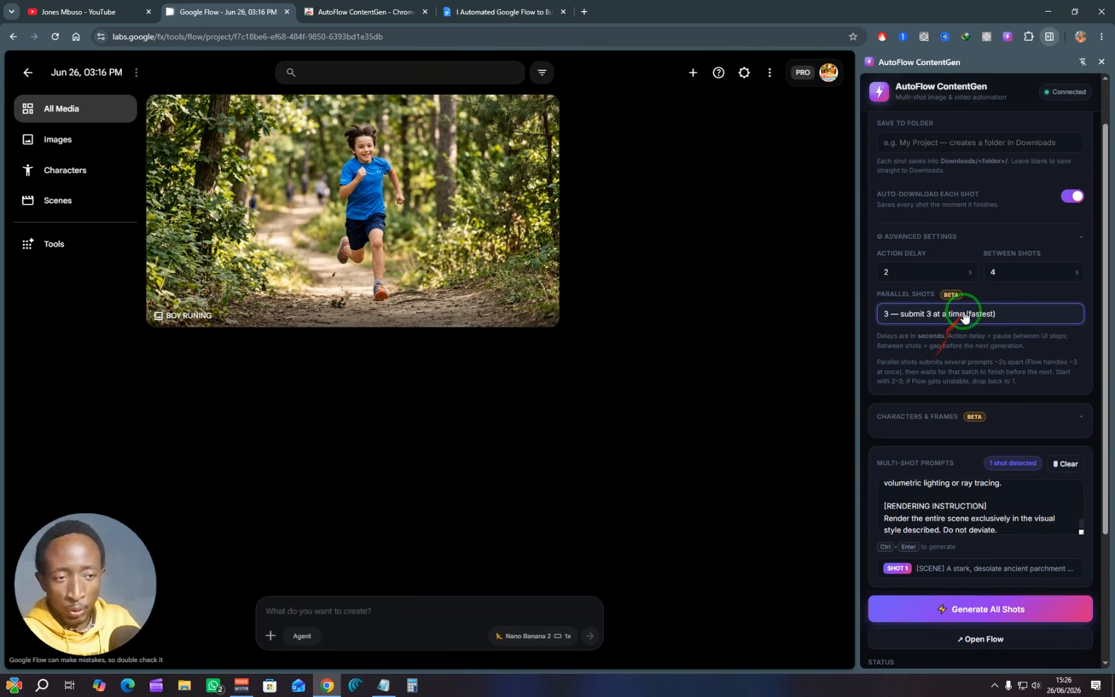
Step: Collapse the advanced settings, then view the extension's Characters & Frames options for adding reference images and collapse them again
left_click(1078, 242)
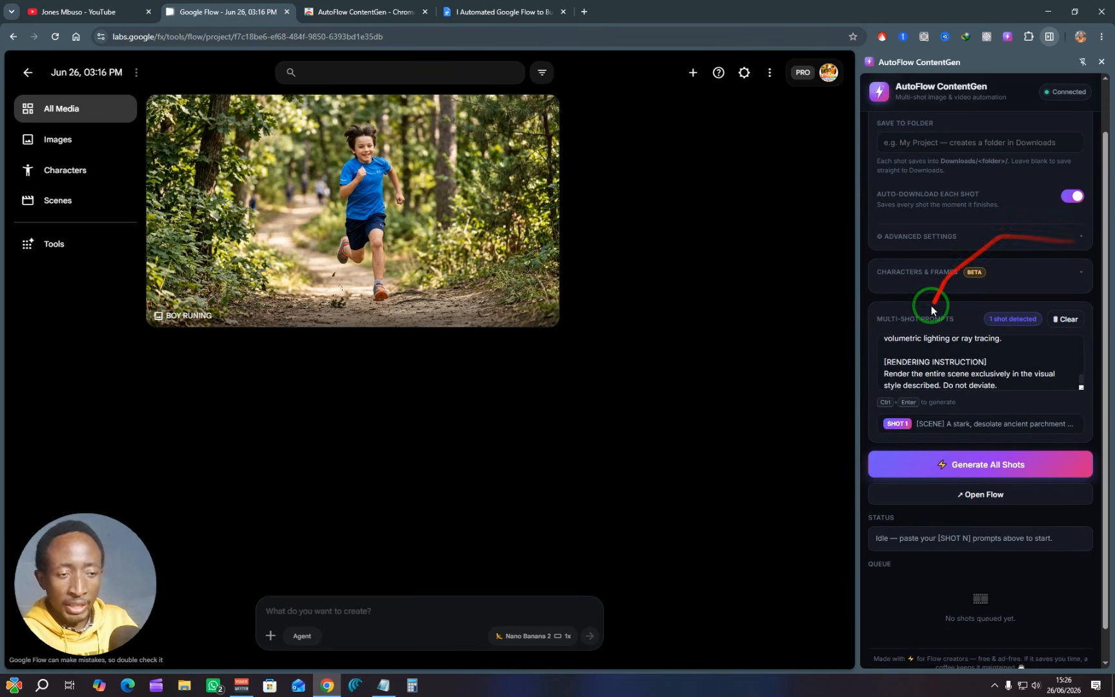
scroll(948, 343, "down", 1)
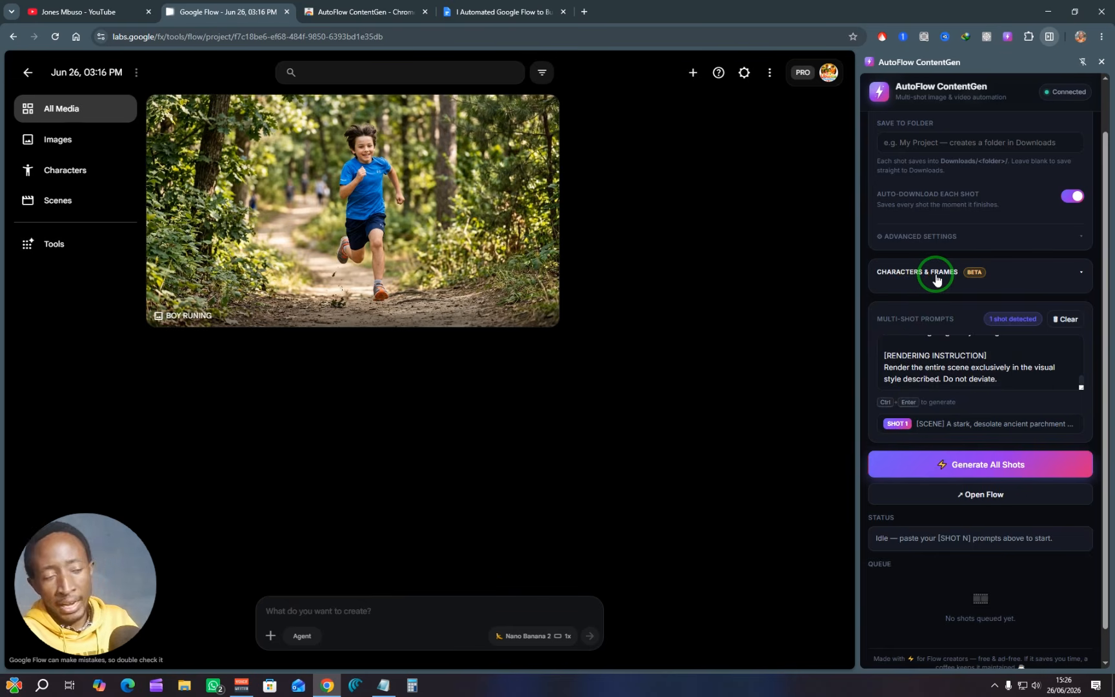
left_click(936, 277)
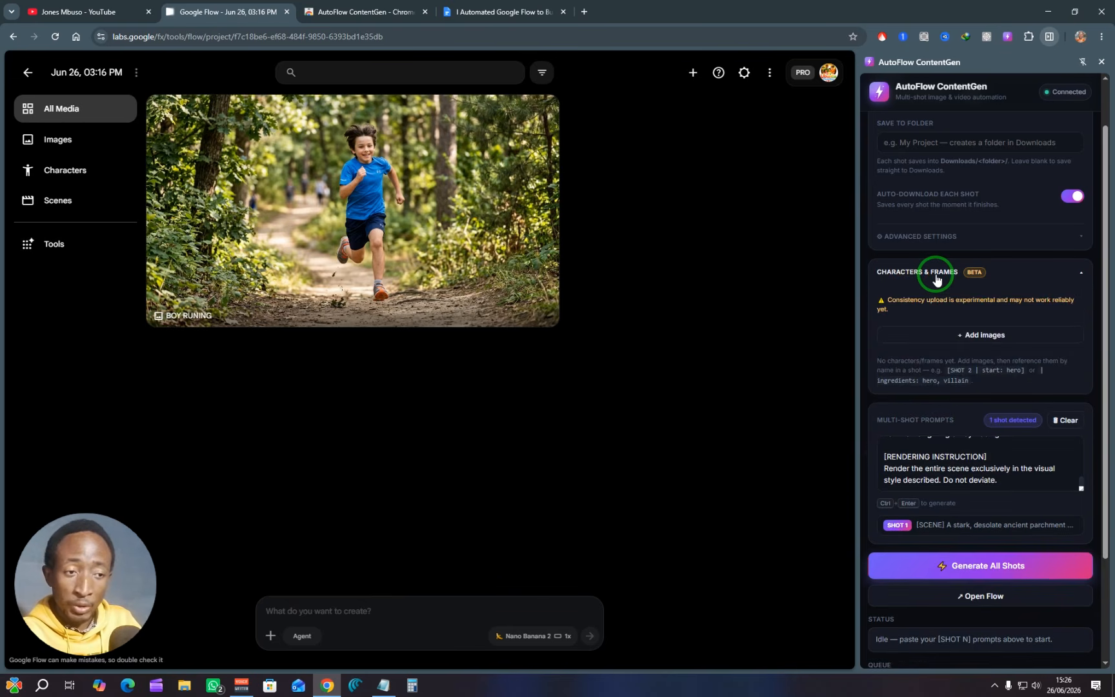
left_click_drag(991, 258, 924, 270)
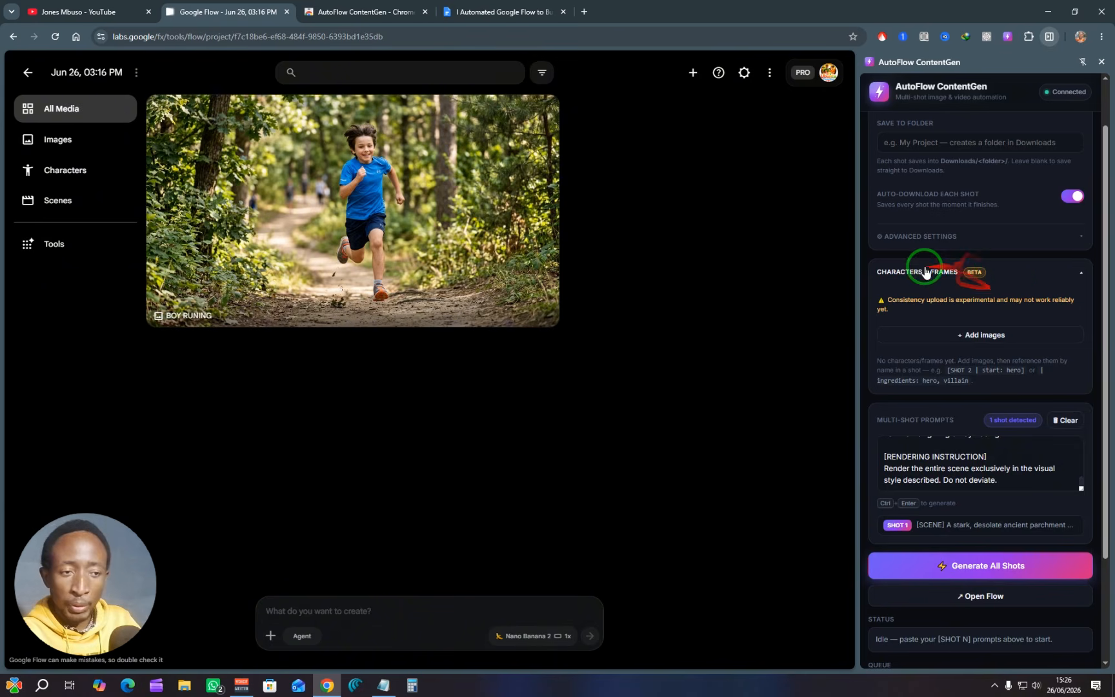
left_click(1019, 278)
left_click_drag(1020, 279, 908, 335)
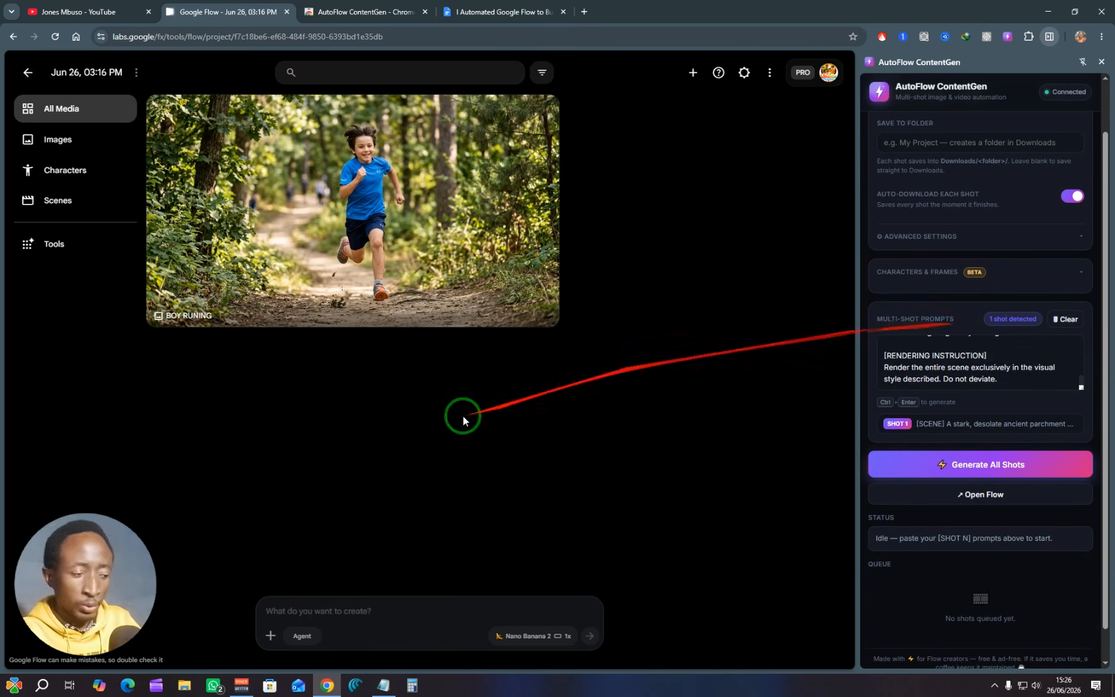
Step: Copy the SHOT 1 through SHOT 5 prompt blocks from the she_had_no_name_the_prompts file in Notepad
left_click(382, 684)
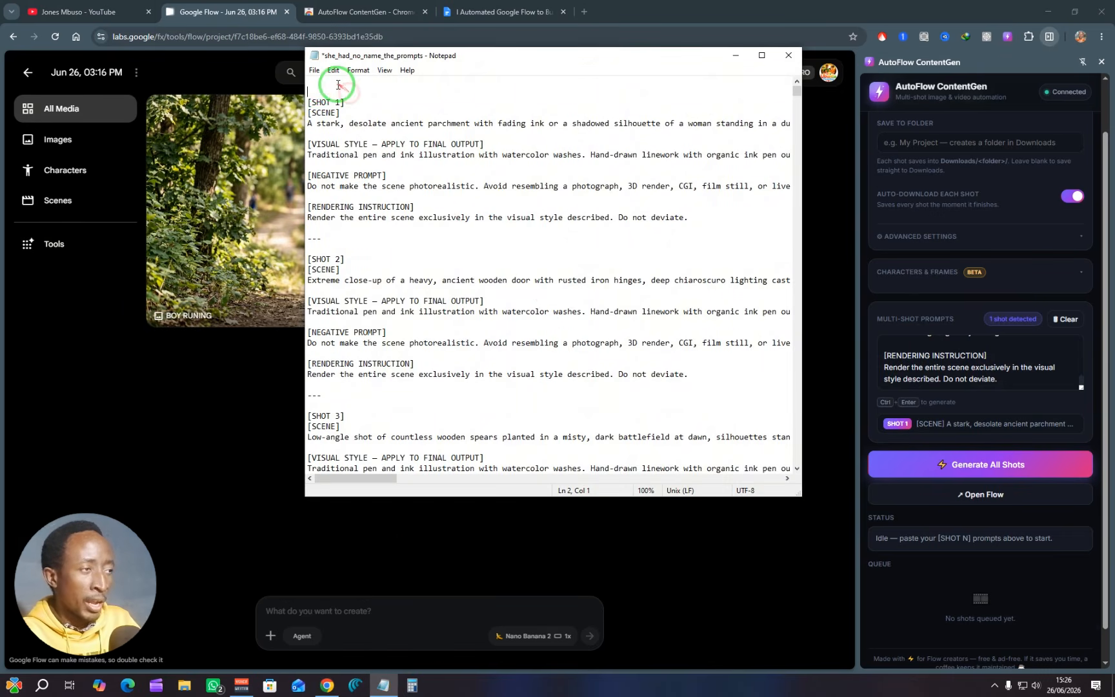
left_click(318, 86)
left_click_drag(318, 87, 427, 376)
scroll(378, 256, "down", 11)
scroll(409, 301, "down", 2)
scroll(398, 376, "down", 2)
right_click(428, 375)
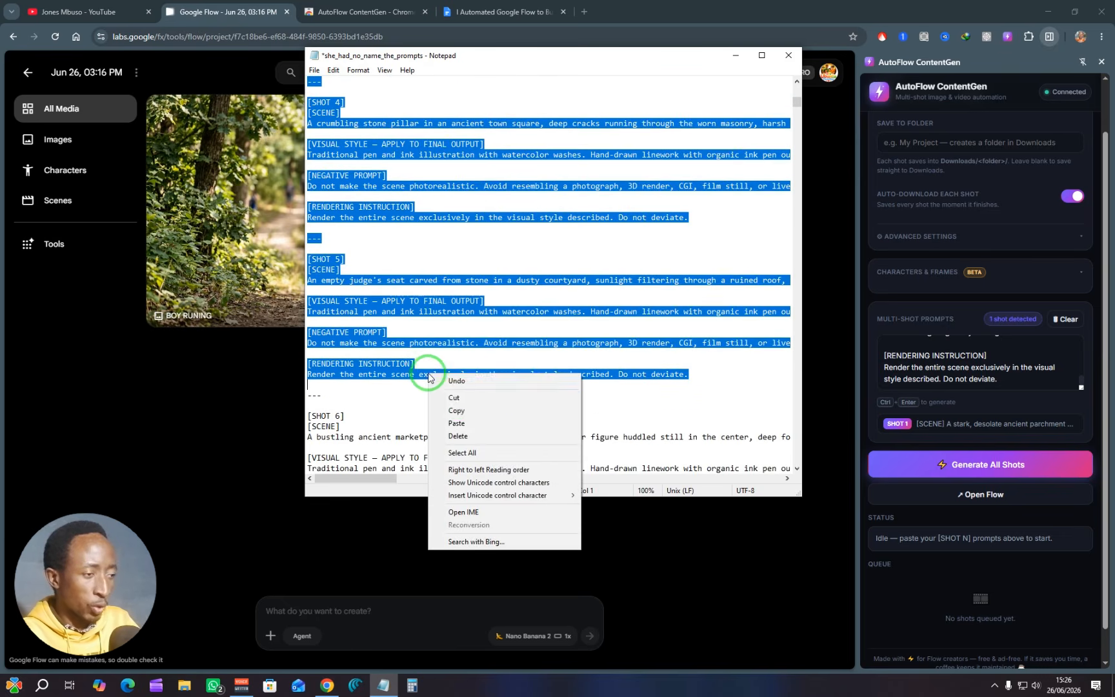
left_click(458, 410)
Step: Replace the existing text in the extension's multi-shot prompts with the copied SHOT 1 to SHOT 5 blocks
double_click(897, 357)
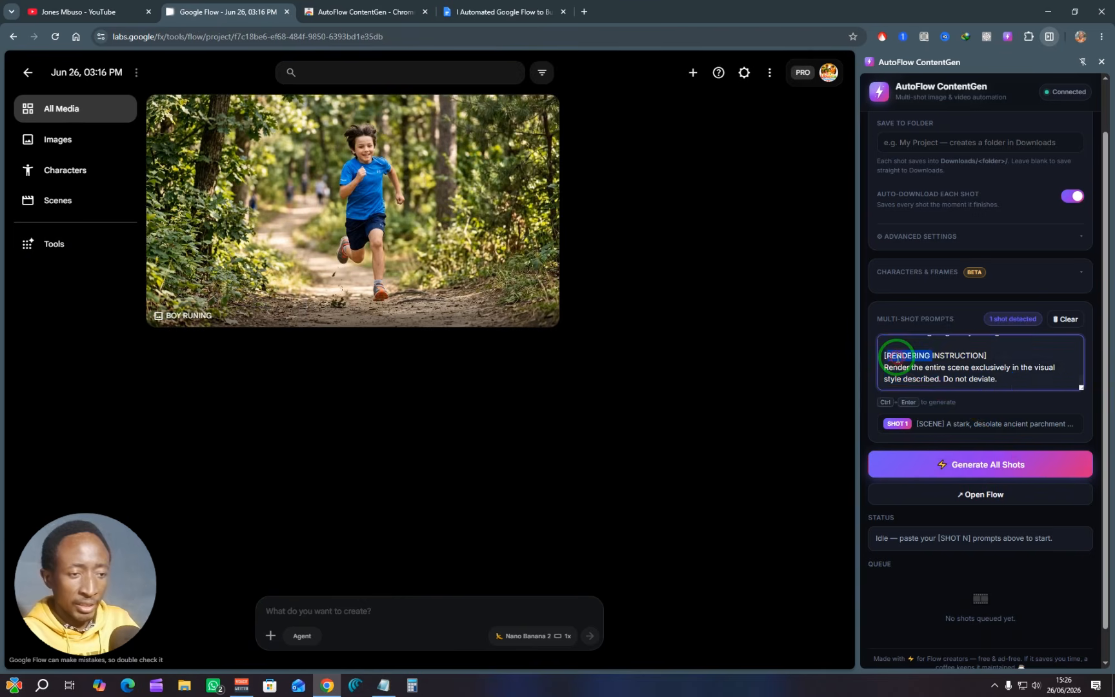
key("ctrl+a")
key("BackSpace")
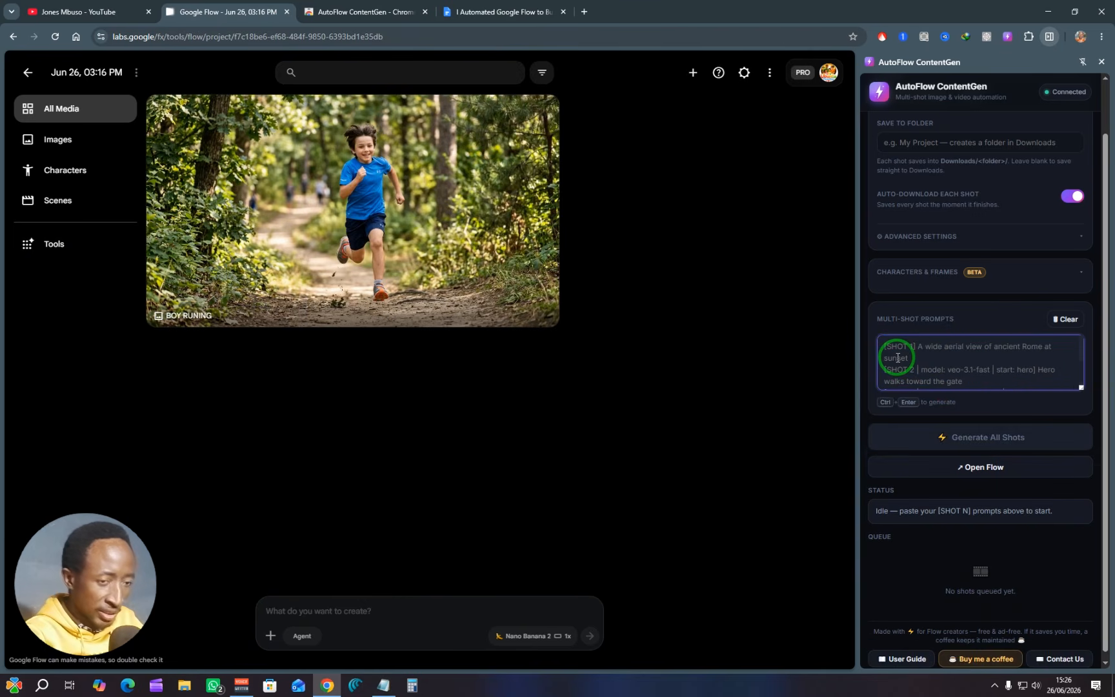
key("ctrl+v")
left_click(908, 307)
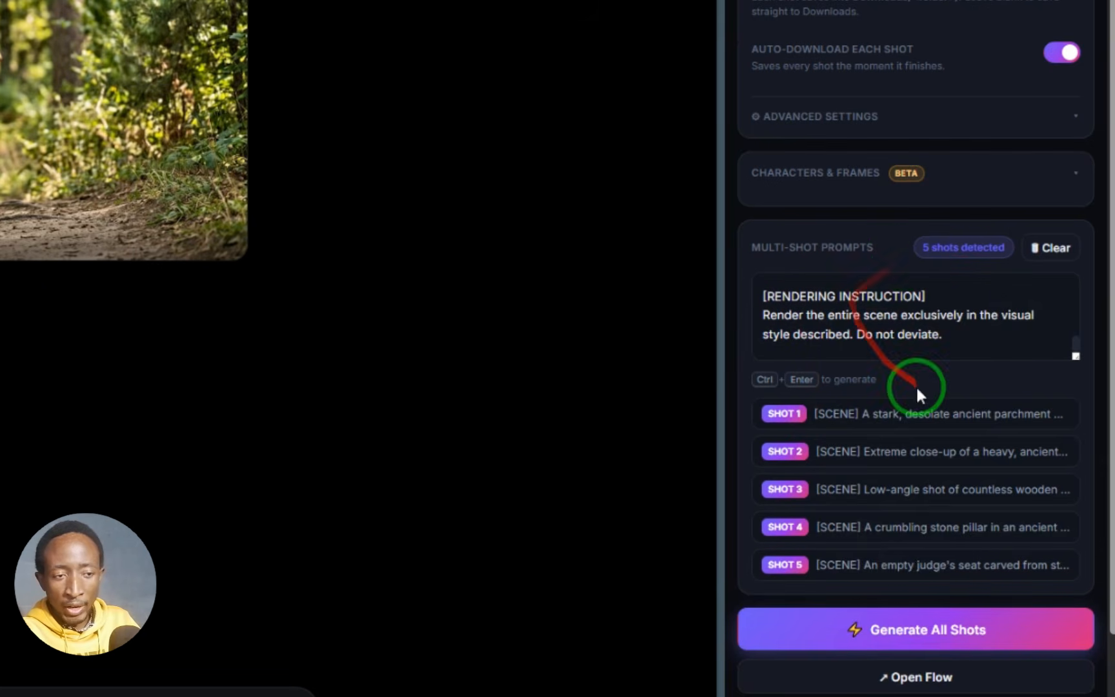
Step: Start generating all five shots from the multi-shot prompts and bring the shot queue into view
scroll(916, 384, "down", 3)
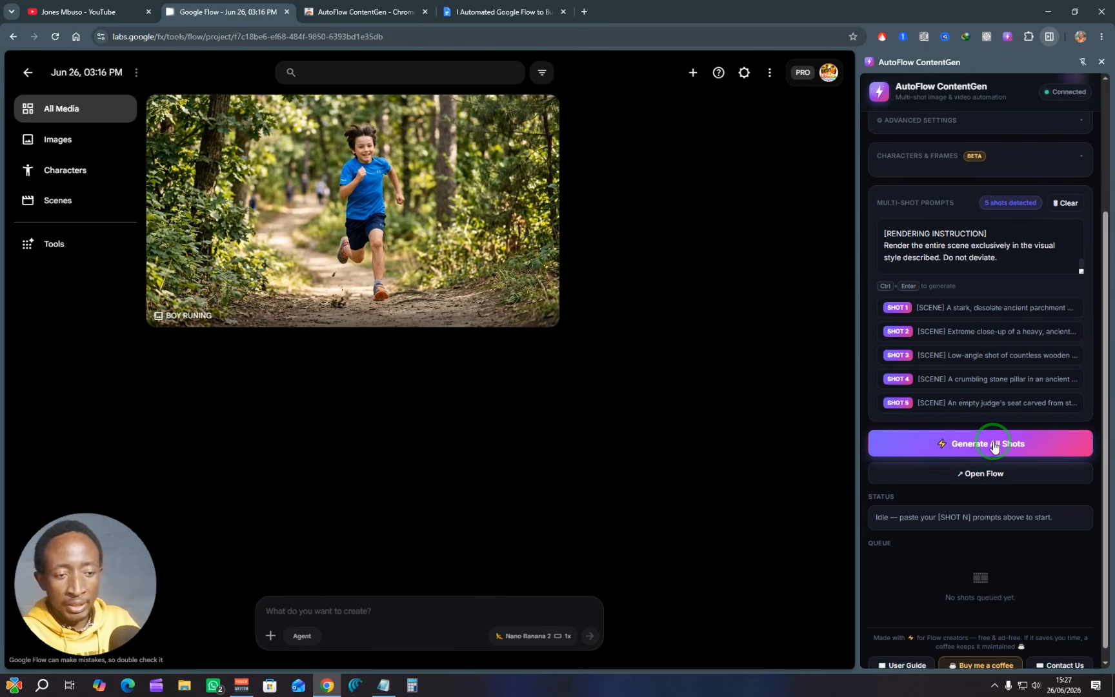
left_click(994, 446)
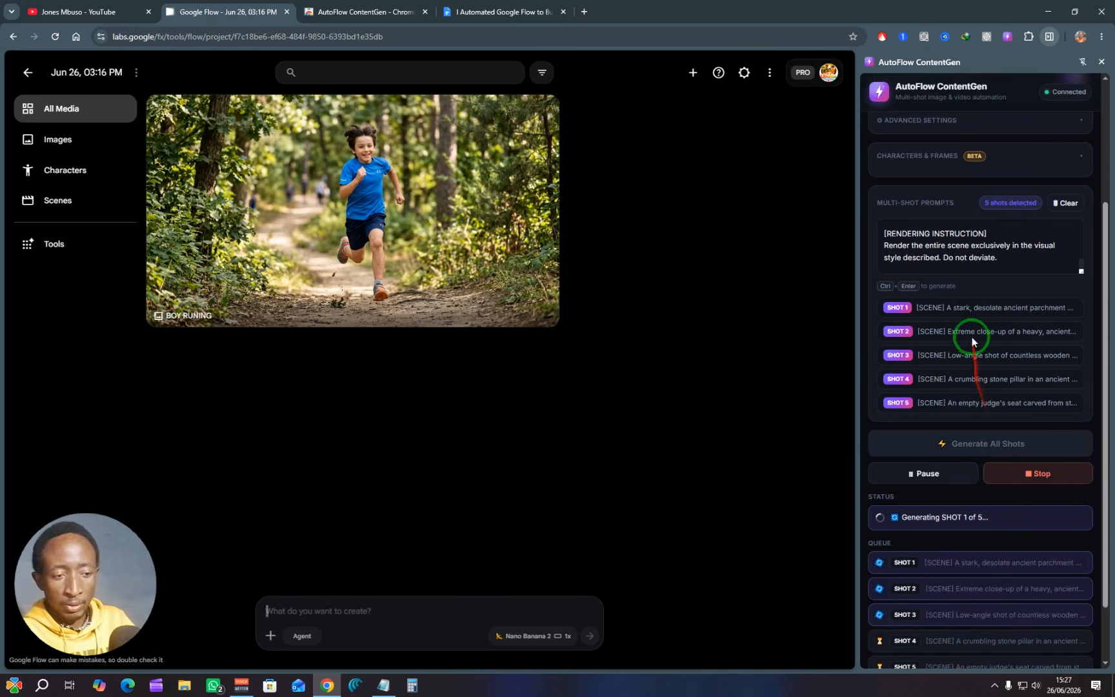
scroll(975, 323, "down", 1)
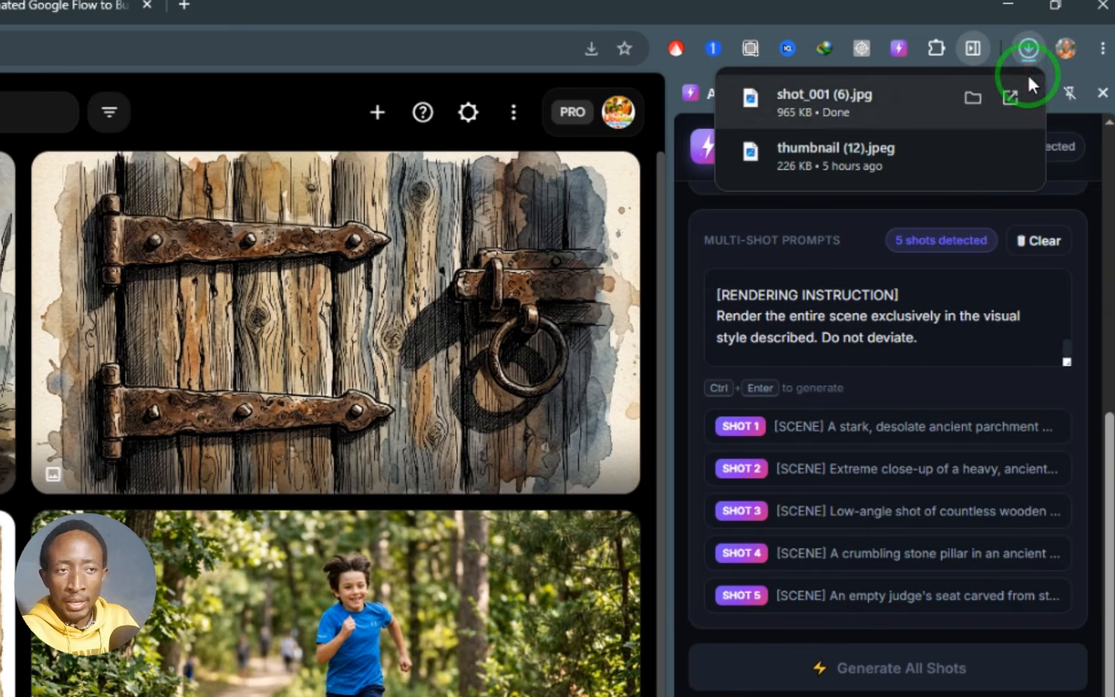
Step: Check the browser's recent download history for the saved shot images, then check the extension's generation status and queue
left_click(1109, 198)
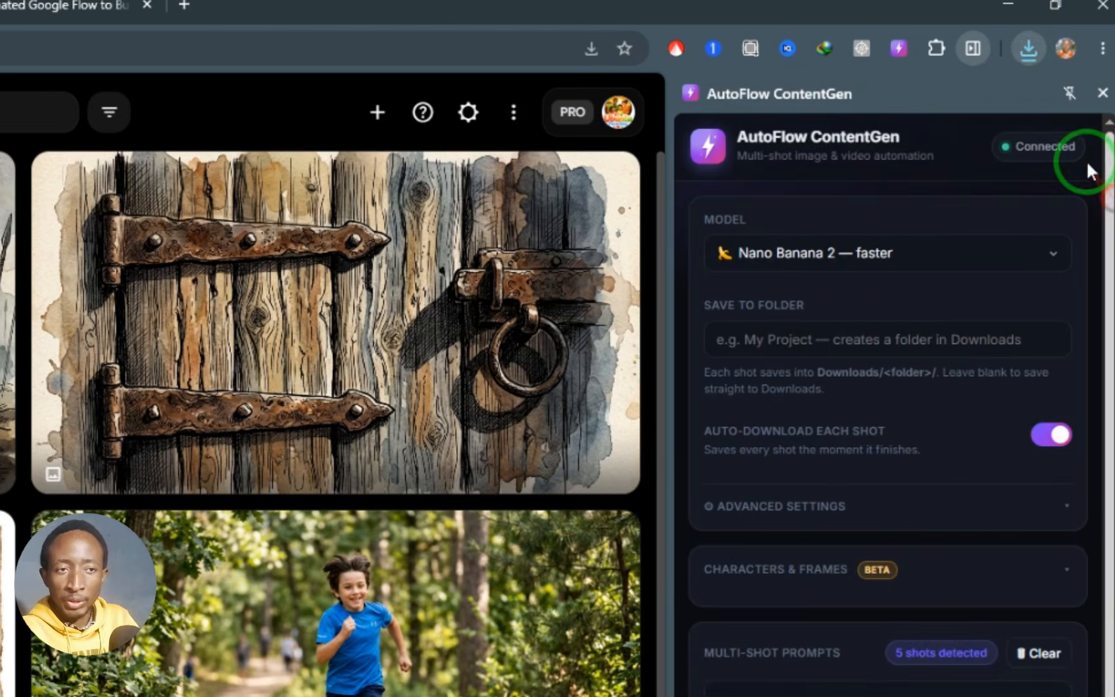
left_click(1027, 50)
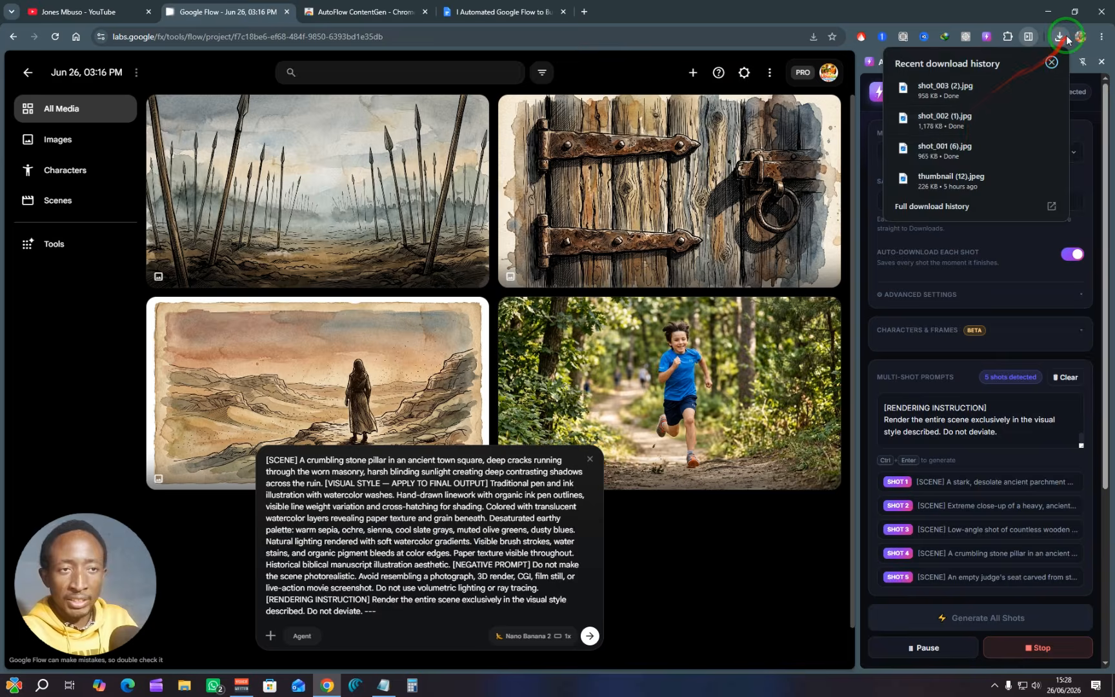
left_click(1032, 48)
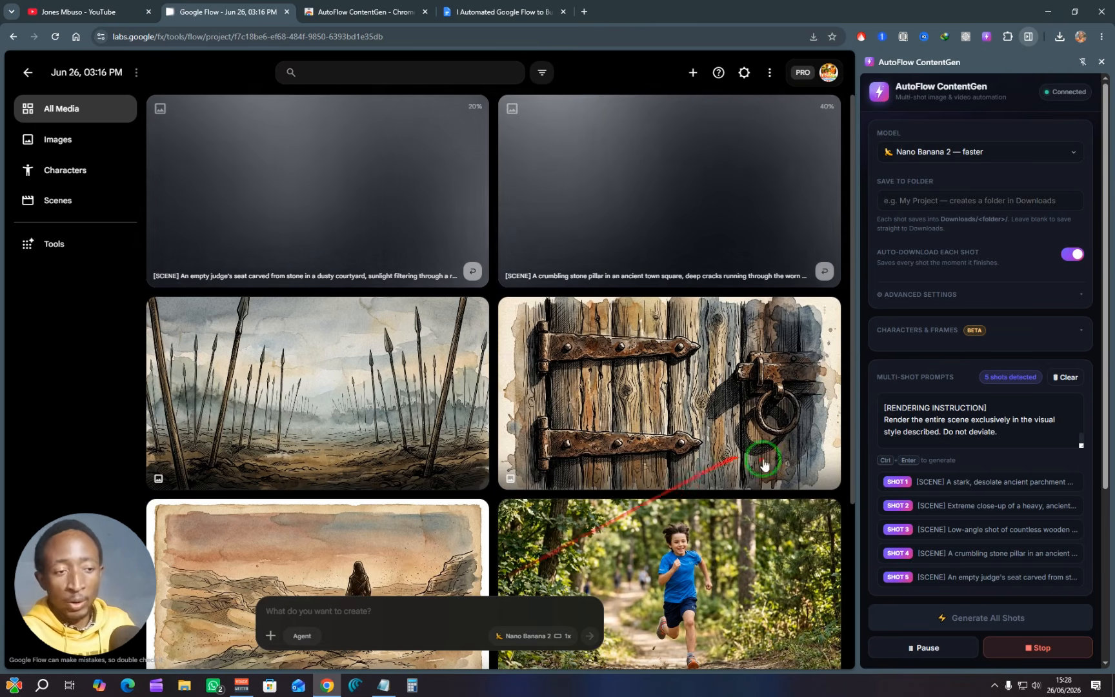
scroll(942, 382, "down", 4)
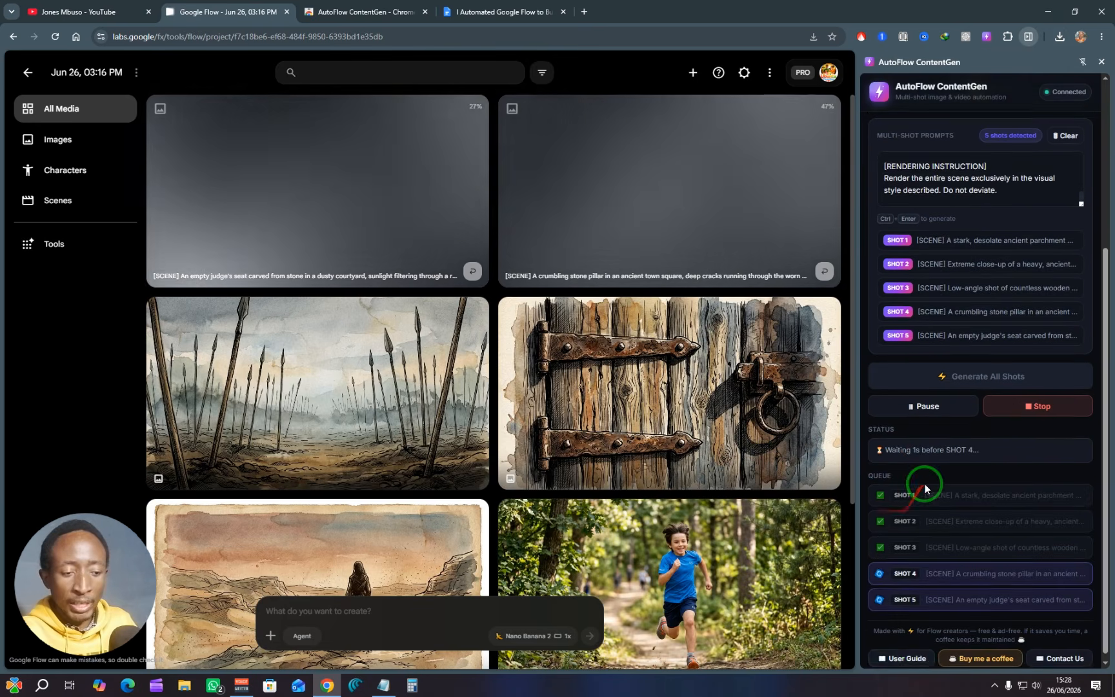